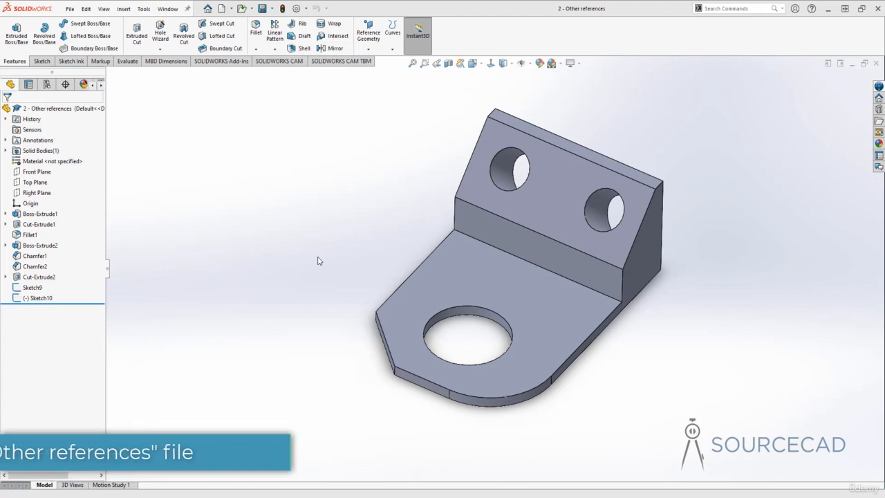
Step: Show the temporary axes of the three holes, inspect them from several angles, and hide them again
click(367, 49)
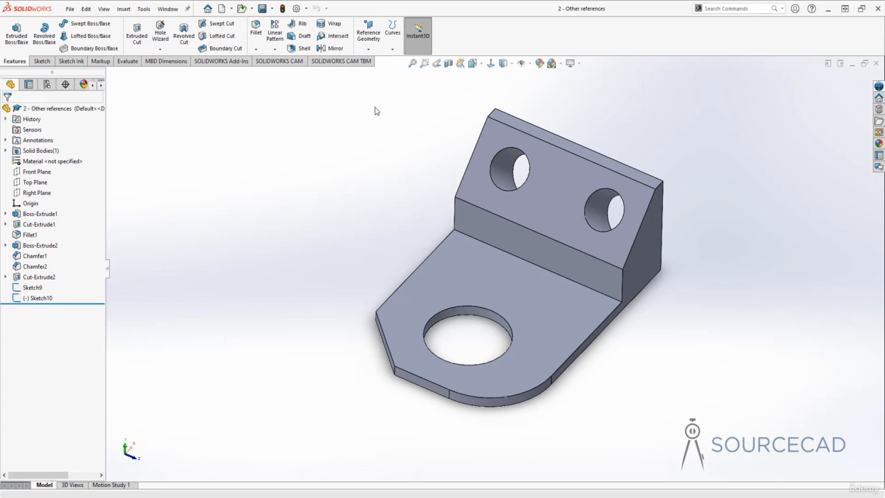
click(531, 64)
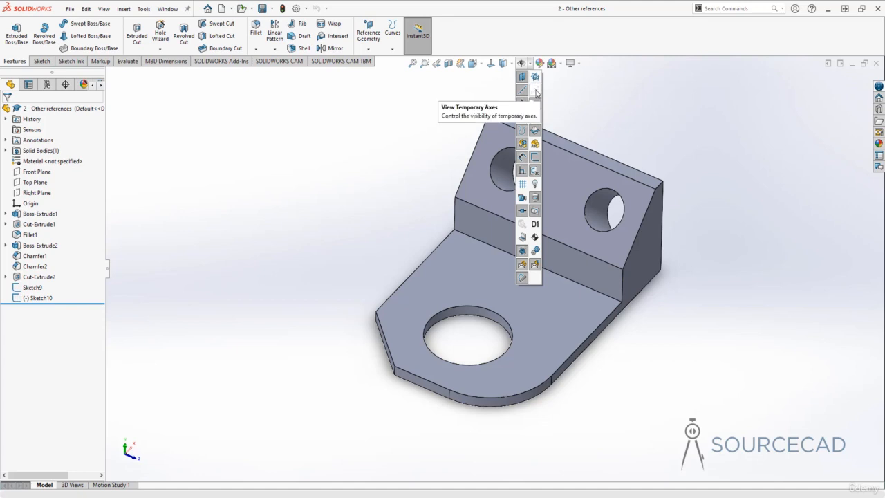
click(536, 91)
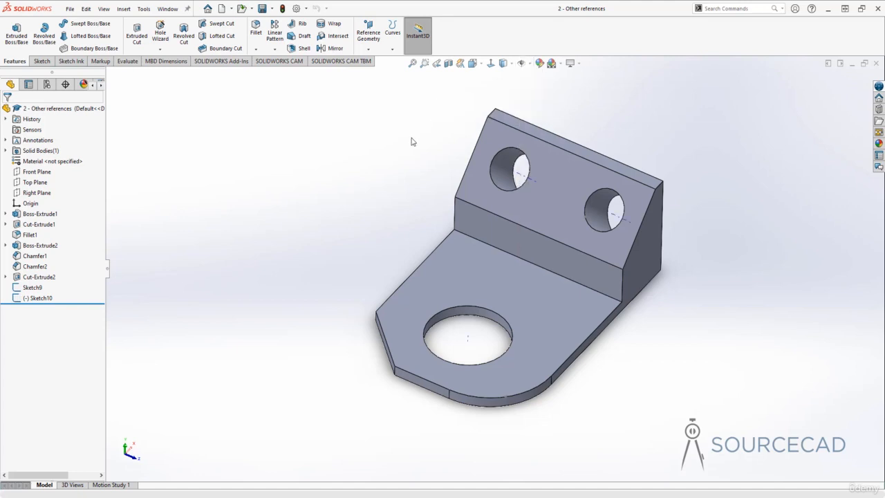
middle_drag(444, 332, 448, 320)
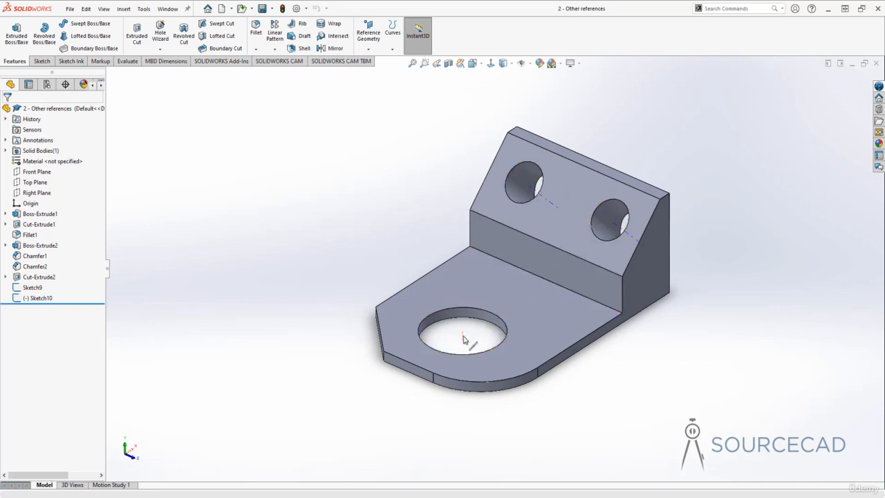
mouse_move(425, 231)
middle_down()
mouse_move(424, 277)
mouse_move(417, 222)
middle_up()
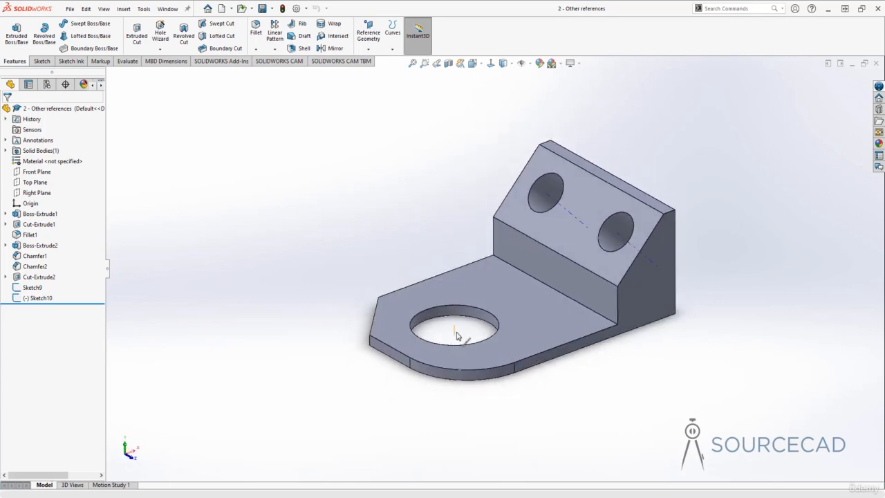
middle_drag(450, 316, 392, 231)
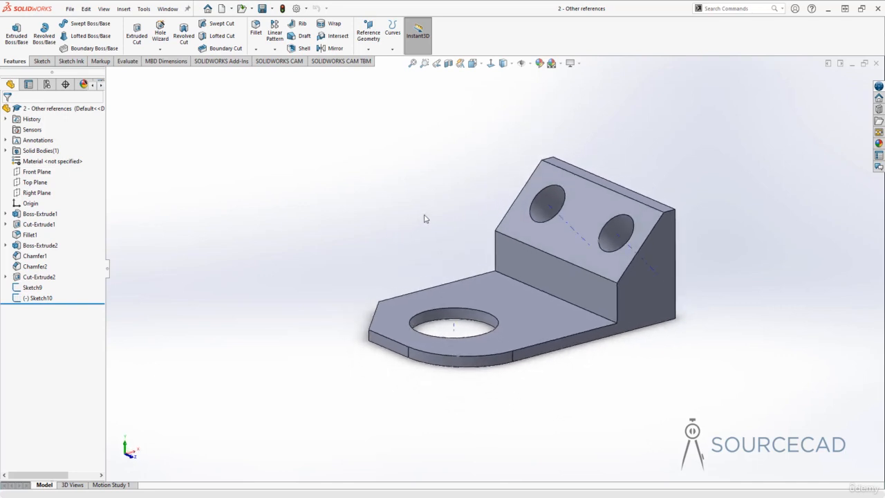
click(530, 69)
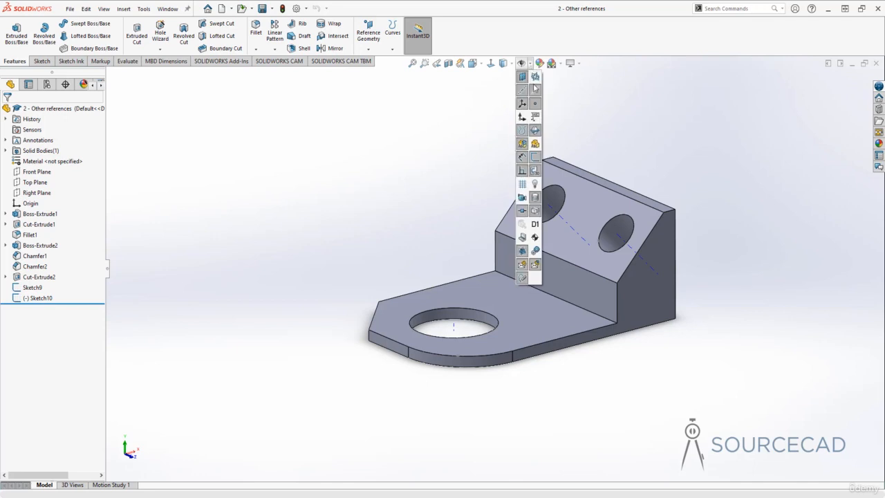
click(535, 92)
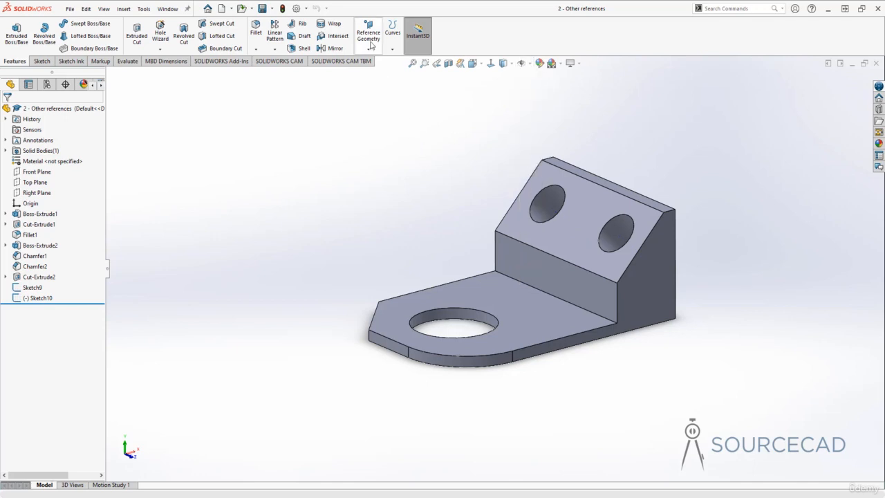
Step: Create a reference axis through the cylindrical face of the hole at the far end of the sloped face
click(368, 47)
click(376, 73)
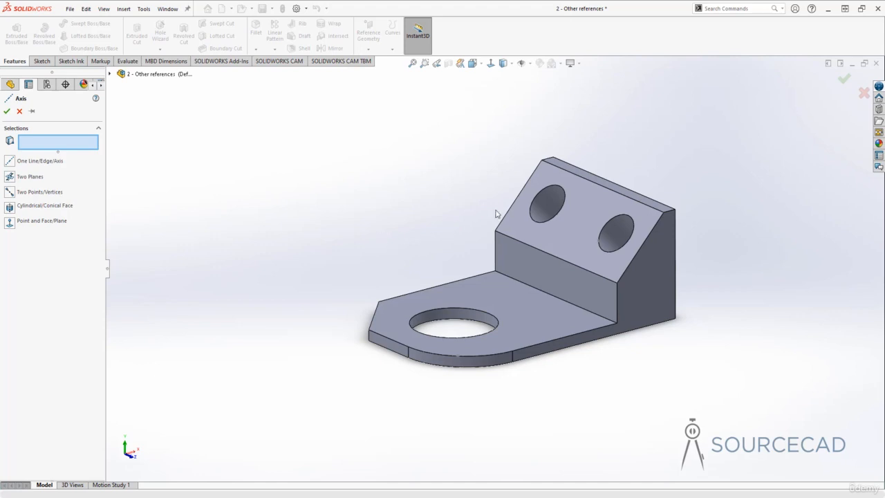
click(548, 200)
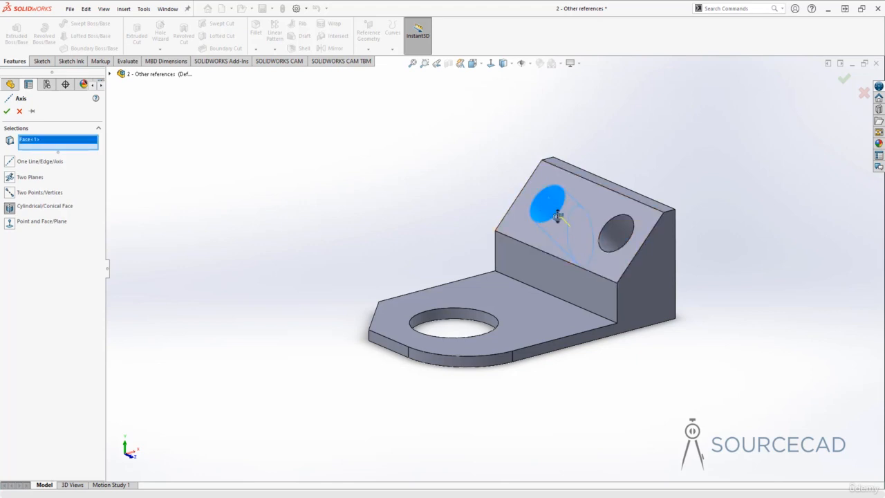
middle_drag(557, 216, 529, 206)
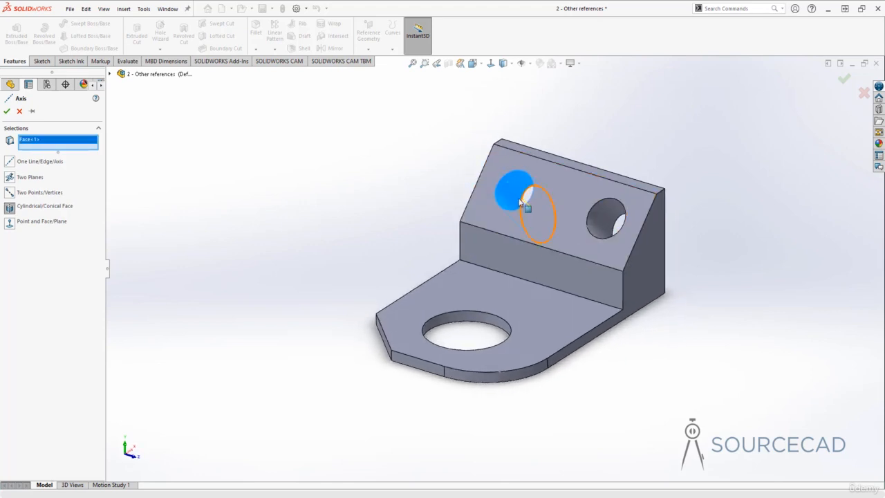
click(8, 112)
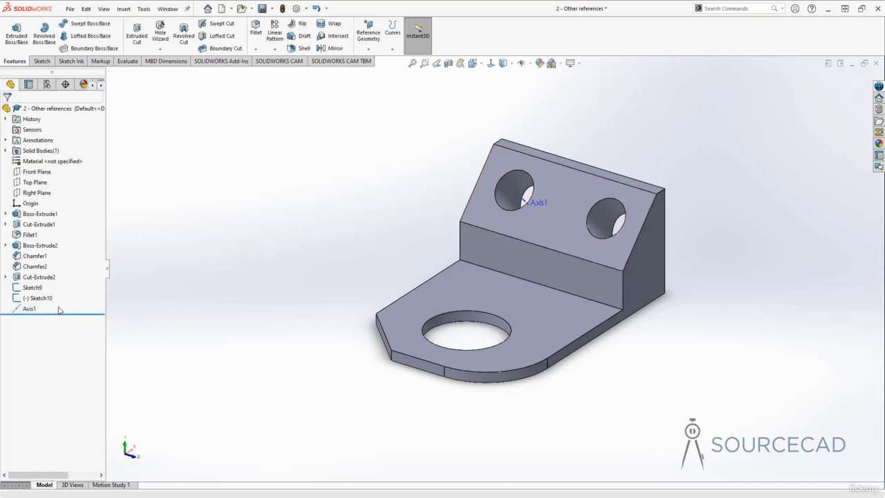
Step: Select the new hole axis in the feature tree, deselect it, and undo its creation
click(31, 308)
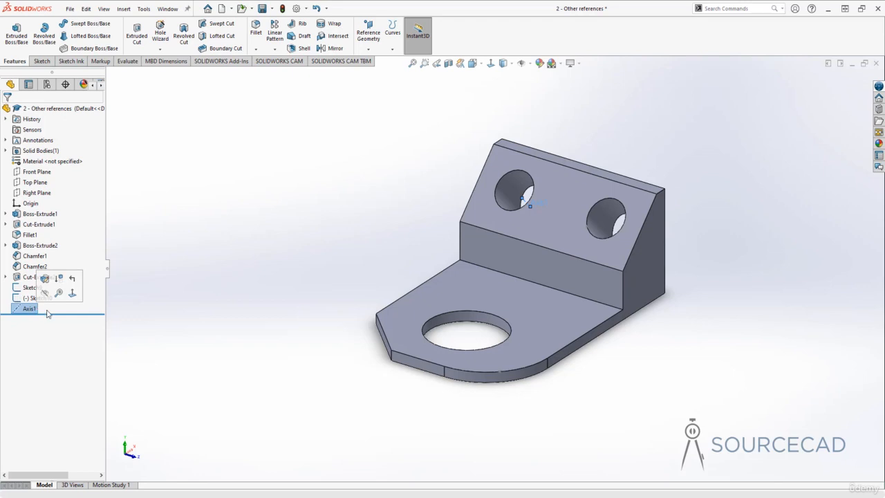
click(261, 262)
key(ctrl+z)
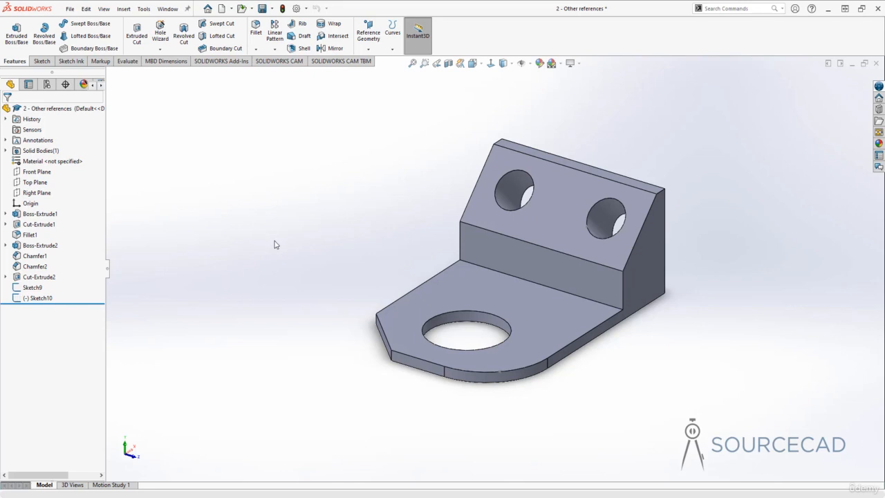
Step: Create a reference axis through two vertices: the base plate's upper chamfer corner and the opposite end of the sloped face's lower edge
click(367, 49)
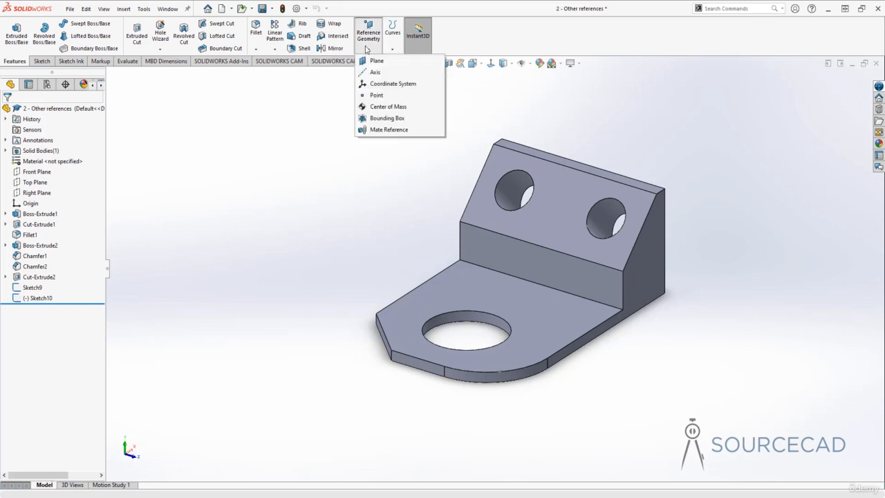
click(373, 73)
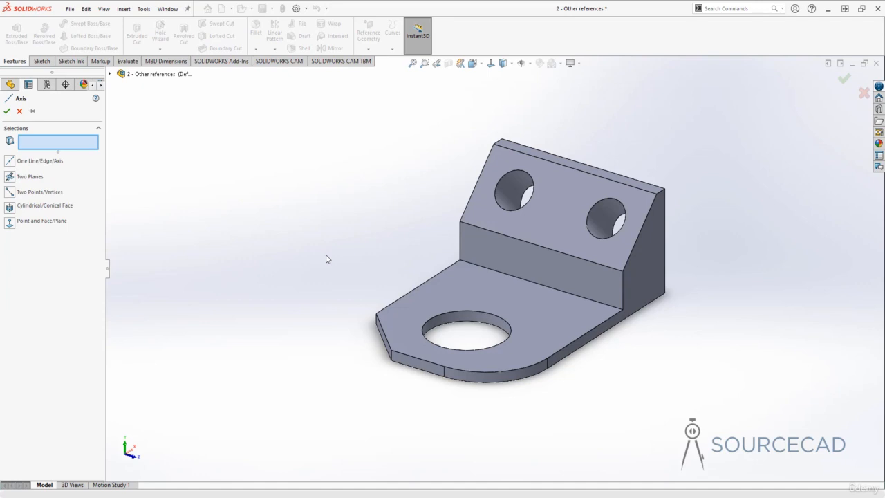
middle_drag(328, 258, 334, 262)
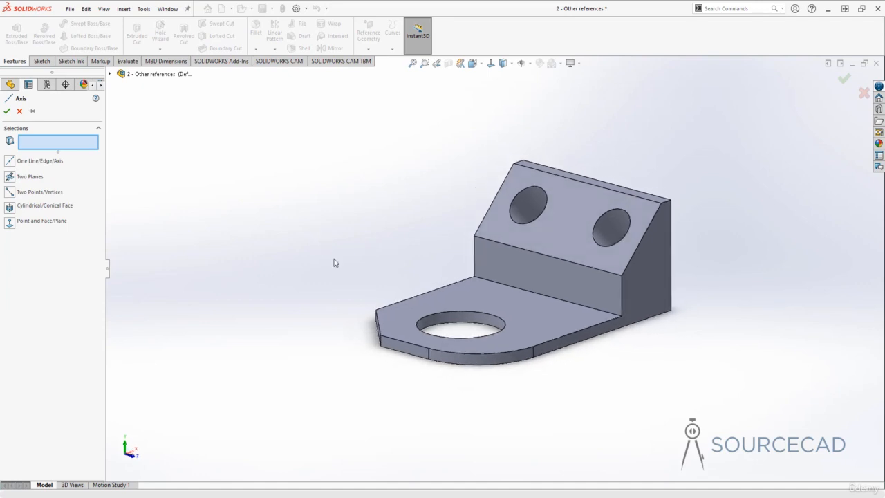
click(376, 313)
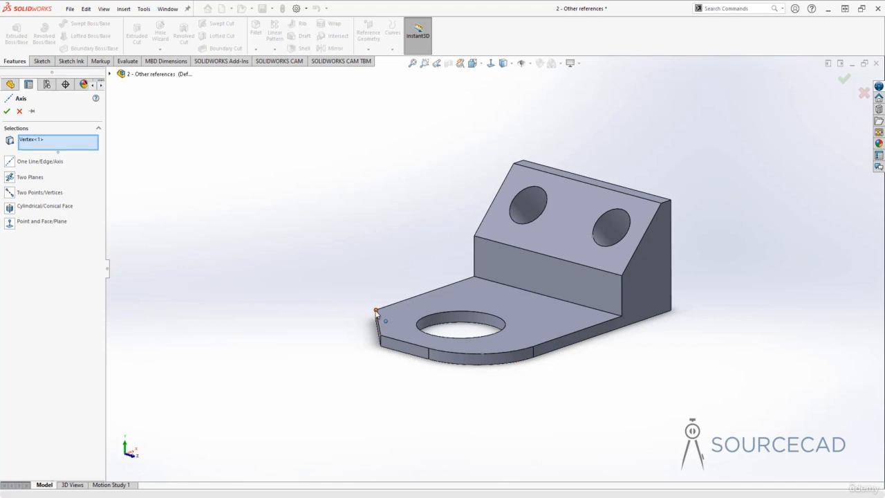
click(621, 276)
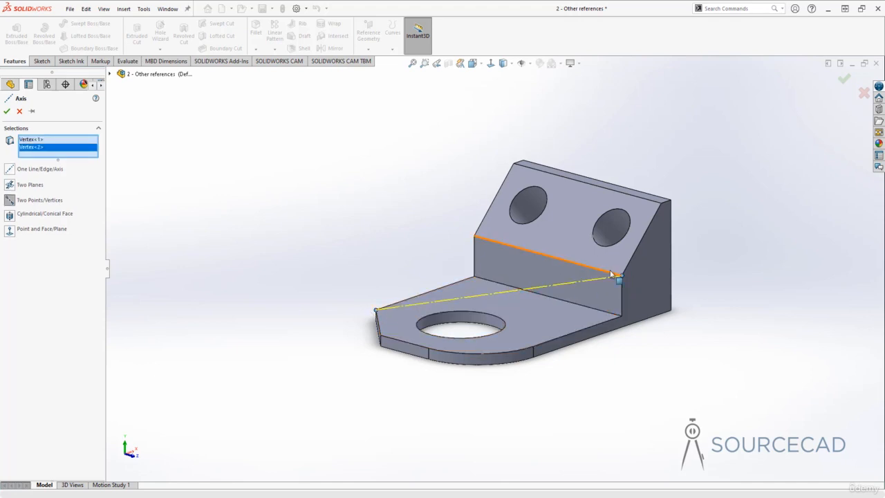
middle_drag(570, 391, 443, 334)
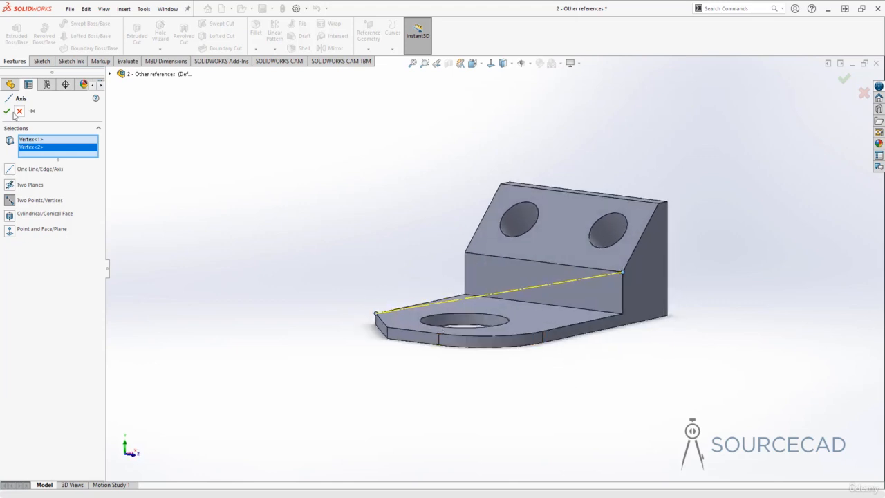
click(7, 111)
middle_drag(365, 229, 363, 279)
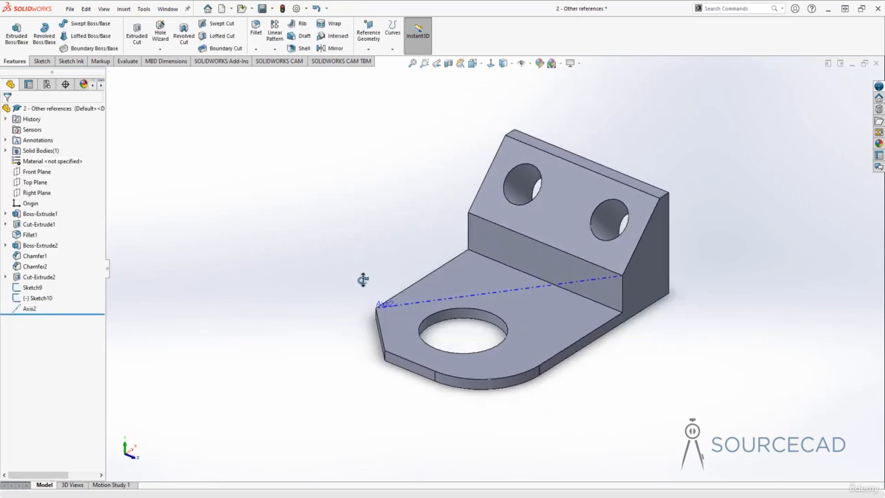
Step: Create a reference axis at the intersection of two planes, using the sloped face with holes and the base plate's top face
click(368, 47)
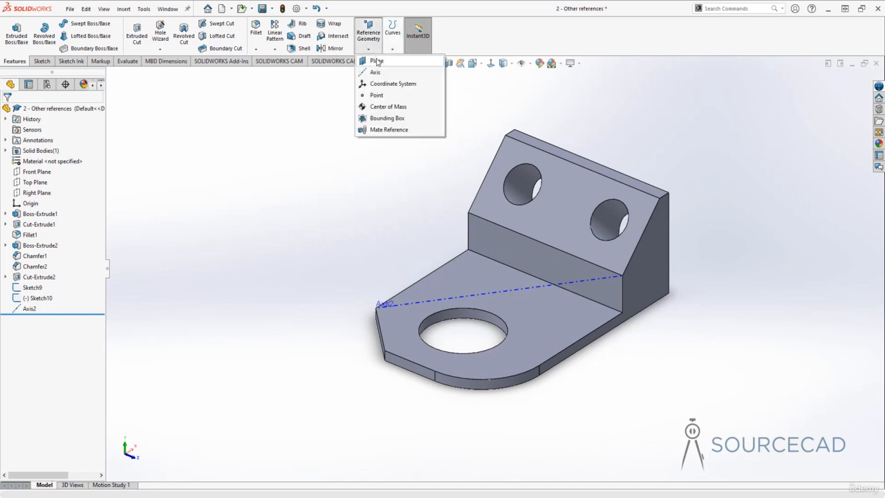
click(376, 72)
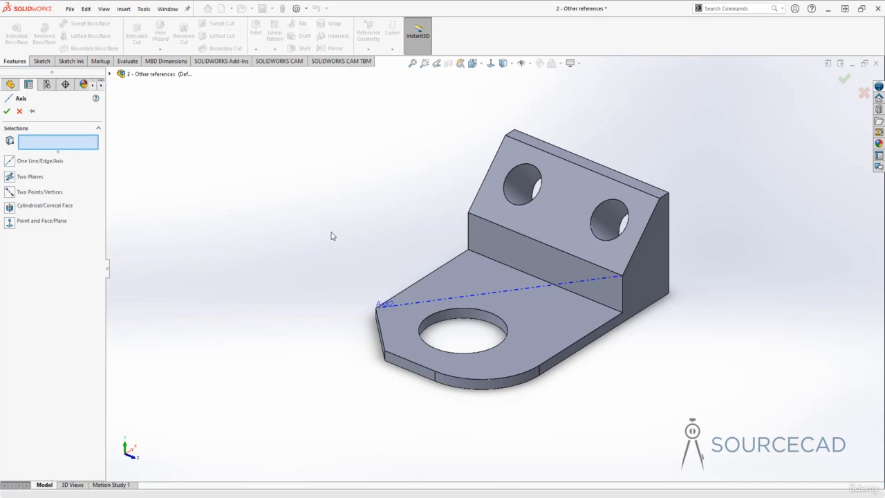
middle_drag(331, 236, 299, 191)
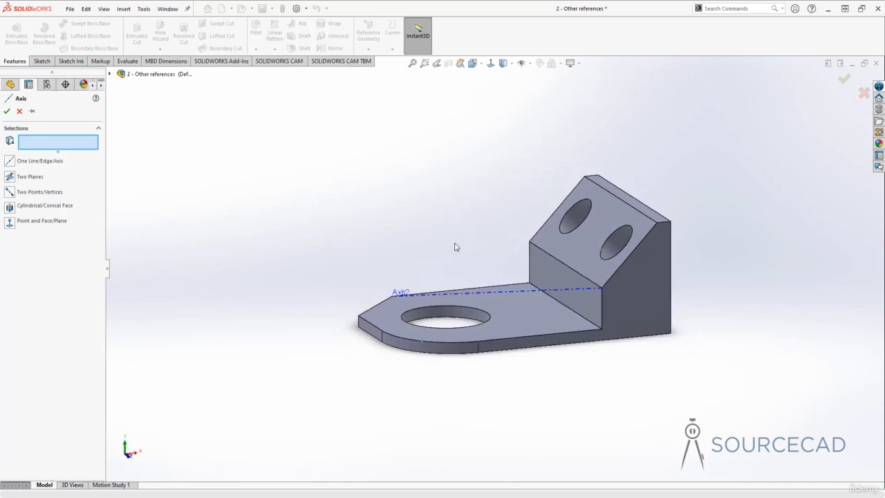
click(567, 239)
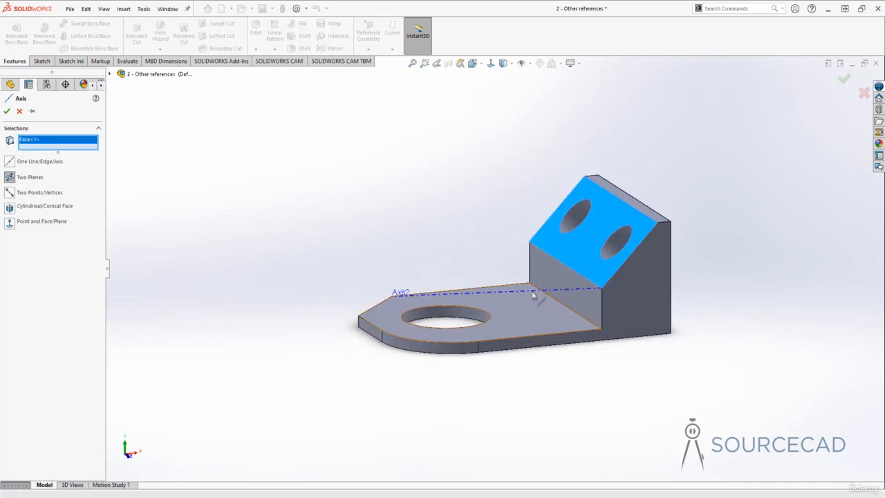
click(515, 314)
middle_drag(555, 385, 548, 429)
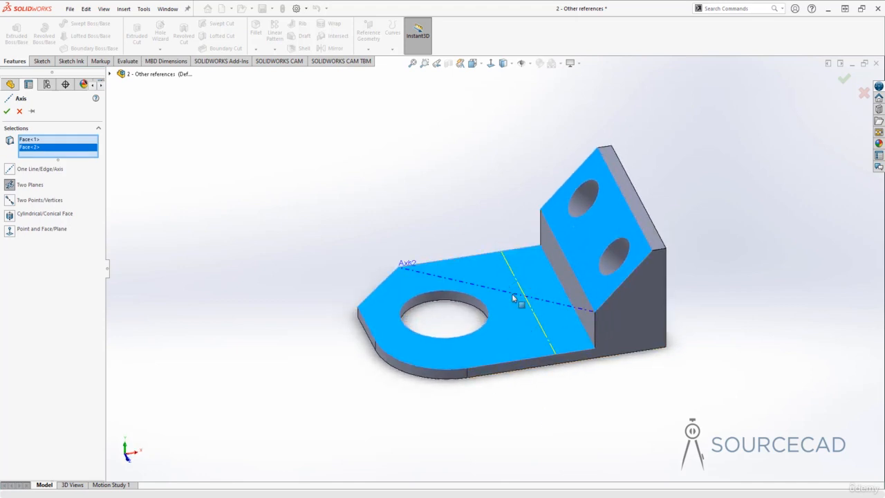
middle_drag(519, 380, 502, 298)
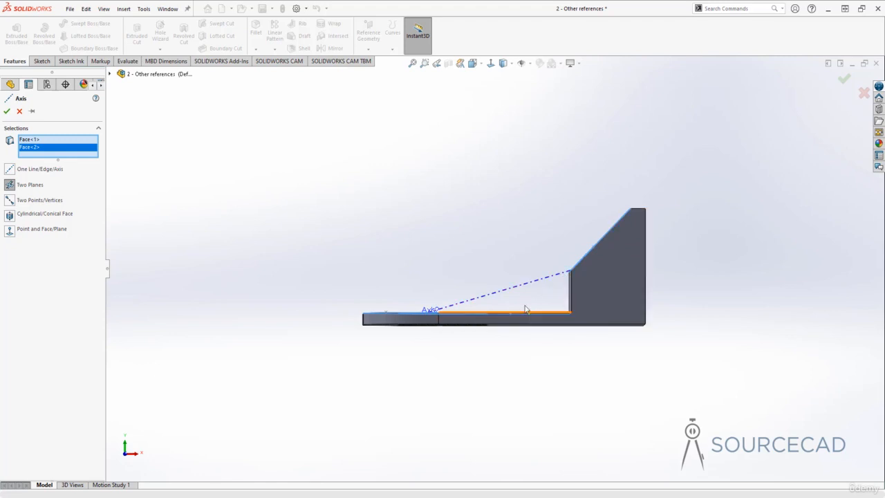
middle_drag(525, 262, 525, 311)
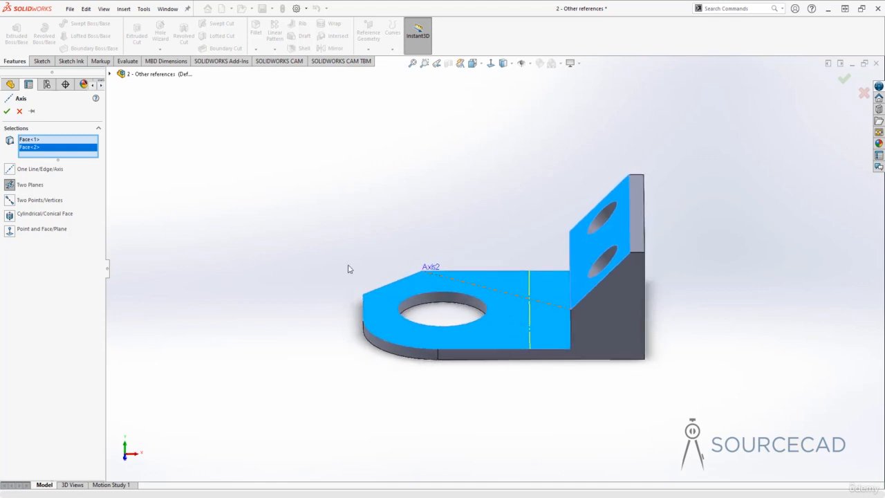
click(7, 111)
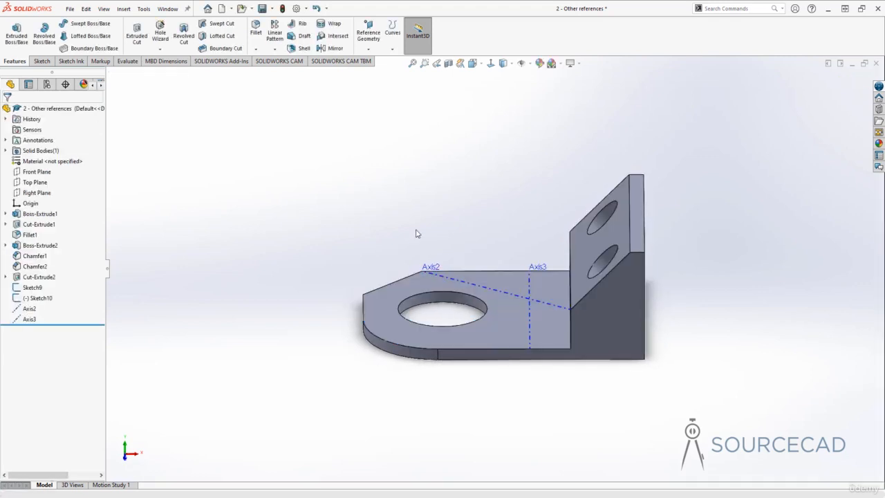
Step: Create a reference axis along the top edge of the base plate's chamfered corner
middle_drag(416, 234, 440, 242)
click(368, 32)
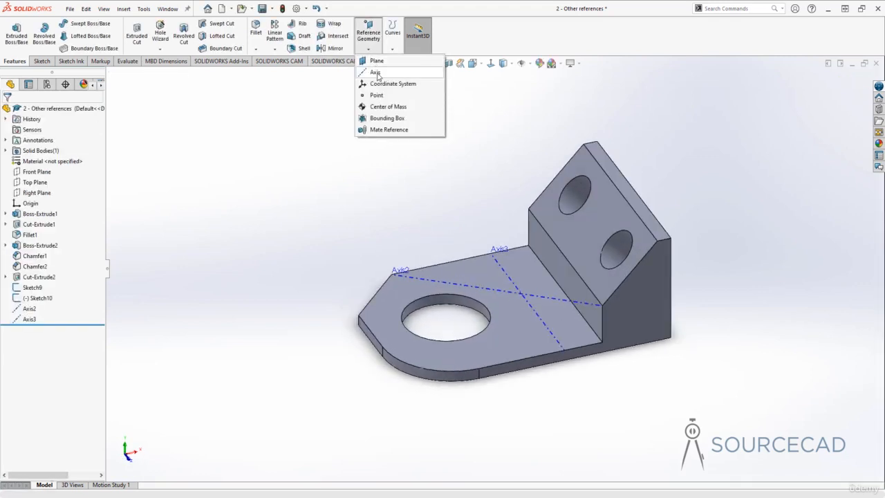
click(375, 72)
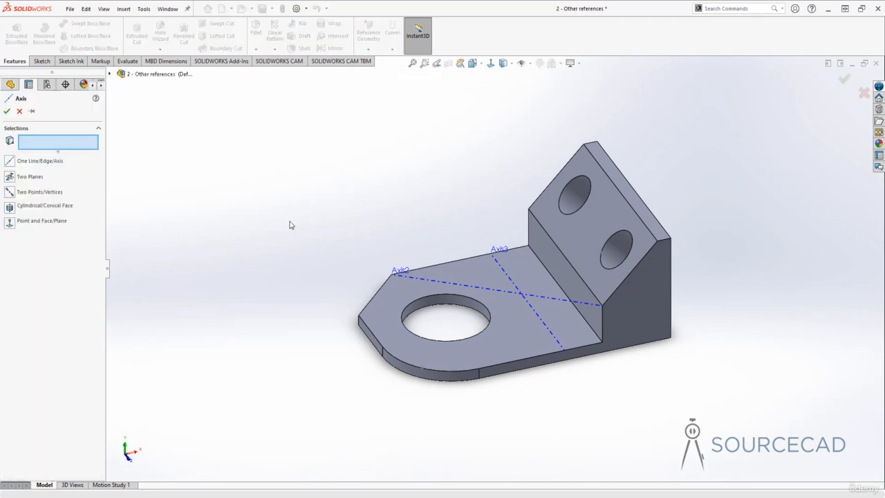
click(371, 301)
middle_drag(320, 292, 391, 277)
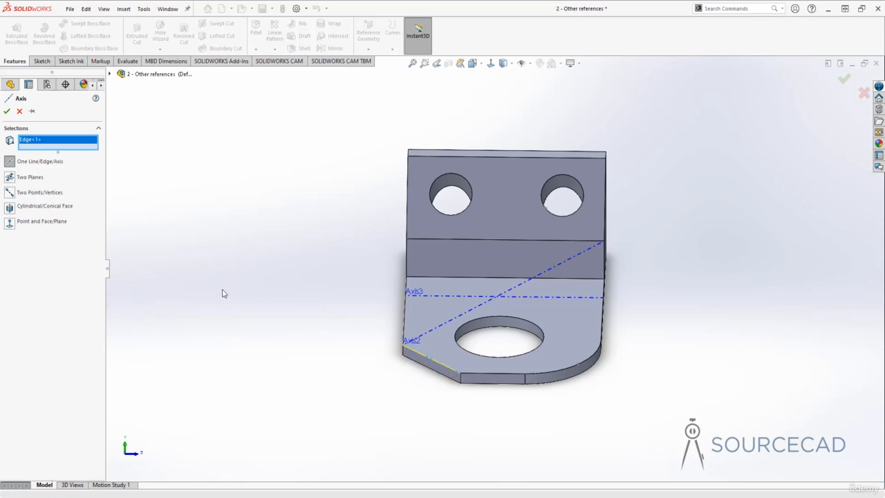
click(6, 111)
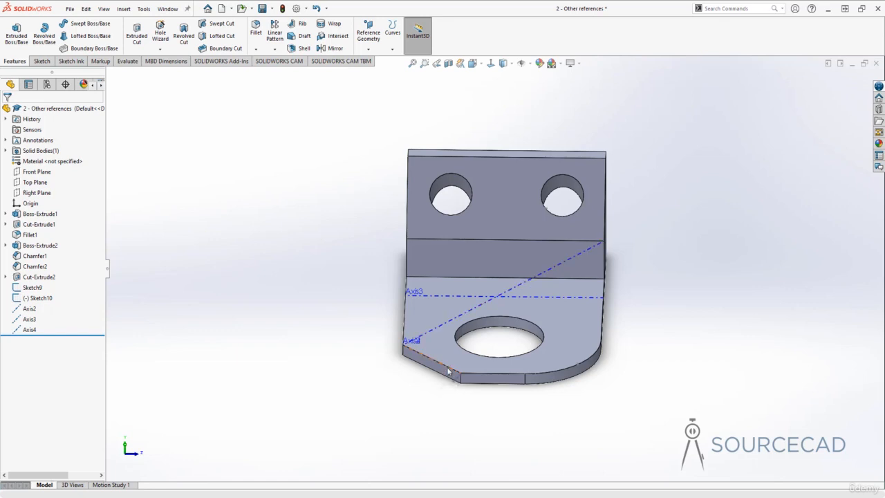
Step: Create a reference axis through the sloped face's upper near corner vertex, perpendicular to the base plate's top face
key(ctrl+7)
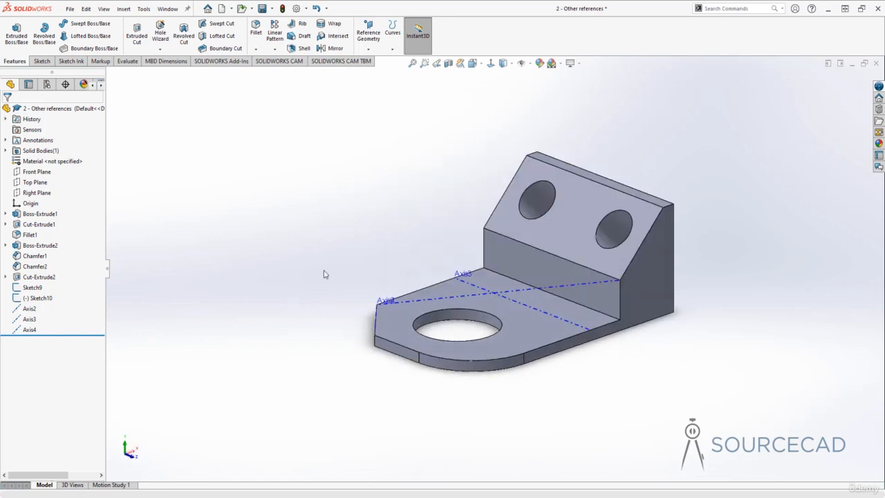
click(368, 49)
click(375, 72)
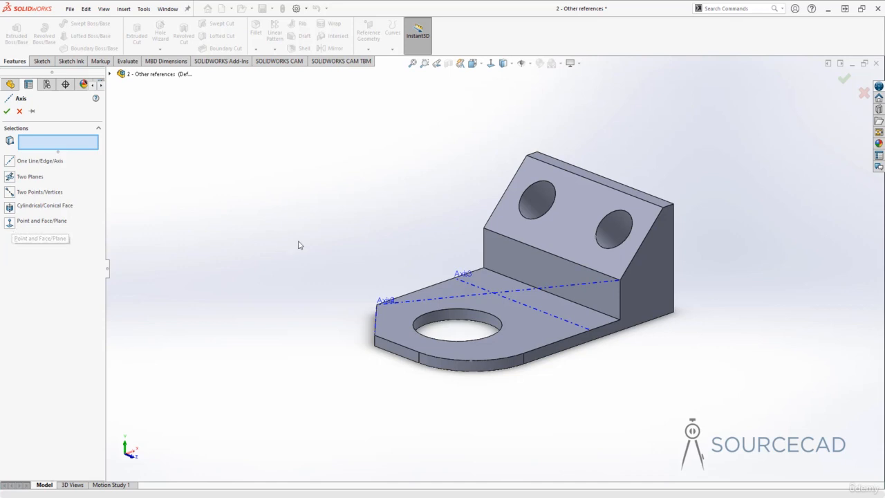
mouse_move(405, 227)
middle_down()
mouse_move(386, 217)
mouse_move(409, 231)
middle_up()
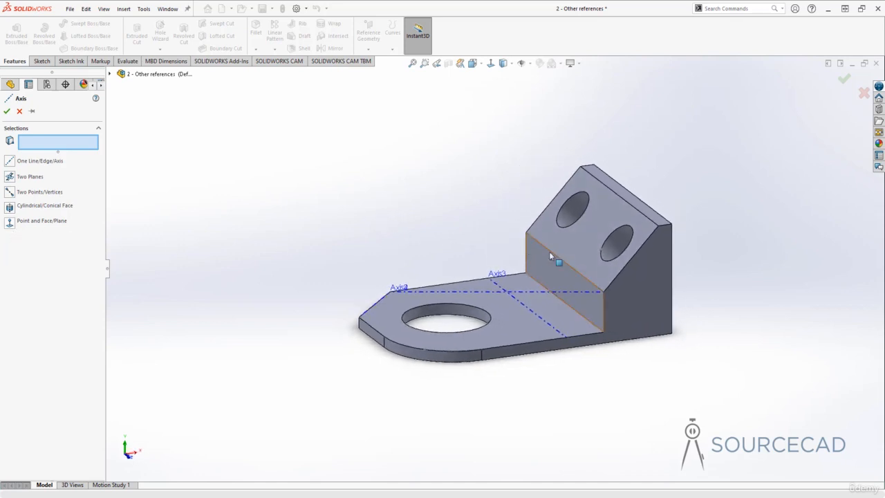
click(658, 228)
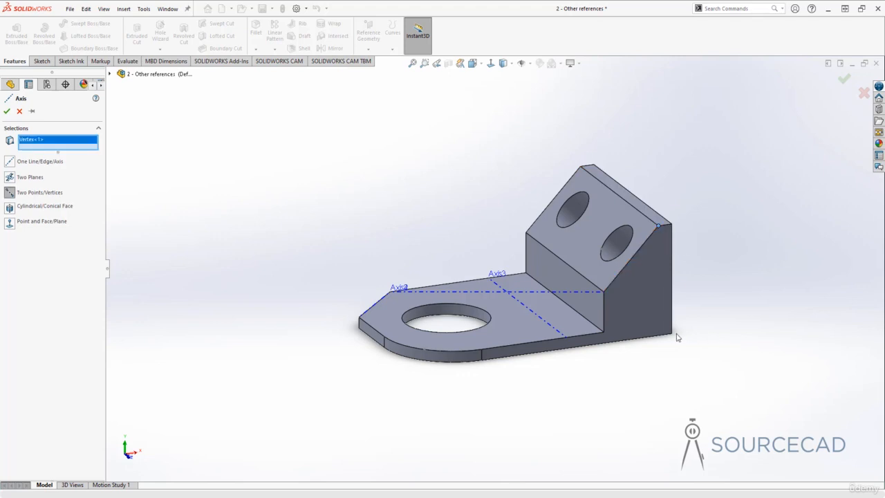
click(513, 330)
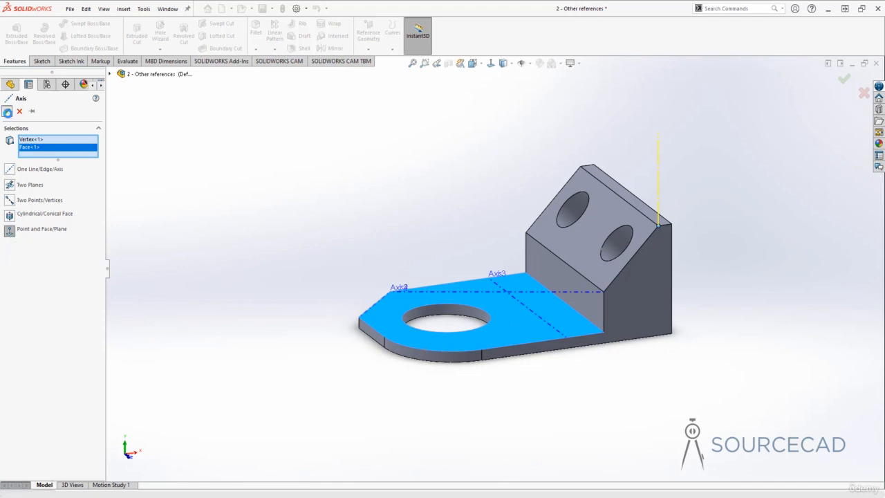
click(6, 111)
Step: Create a reference axis through the large base plate hole from its cylindrical face
click(369, 35)
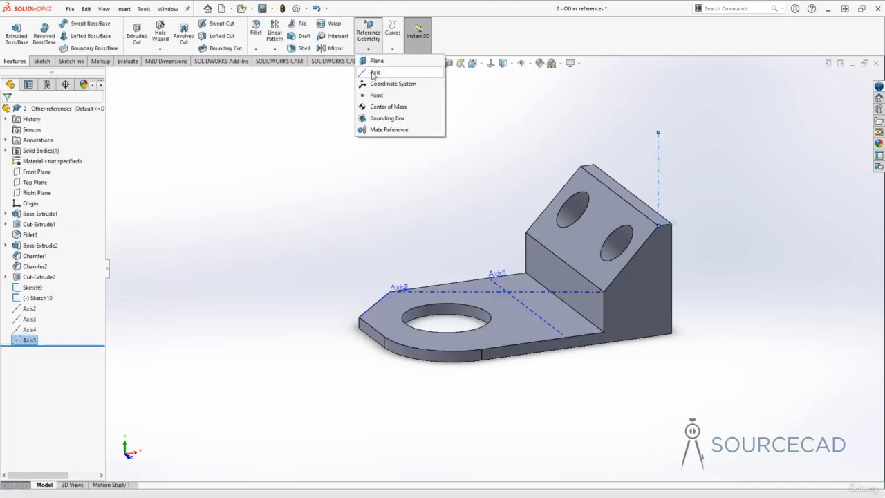
click(374, 72)
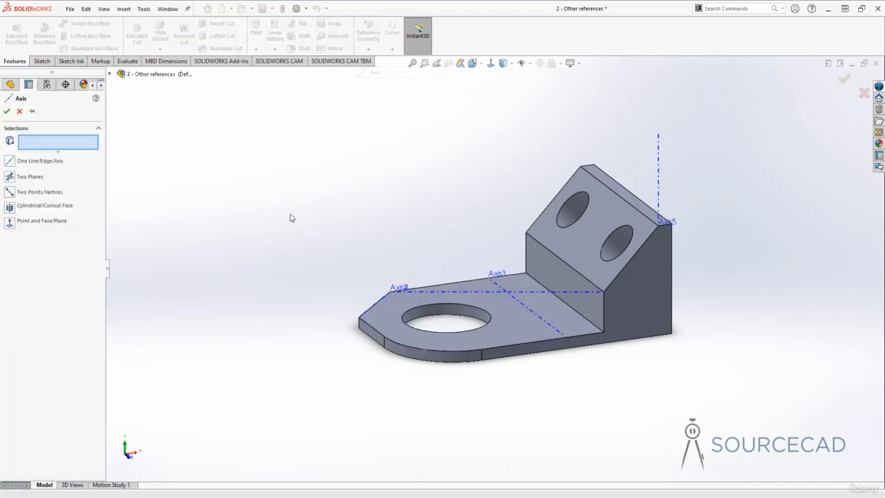
click(443, 309)
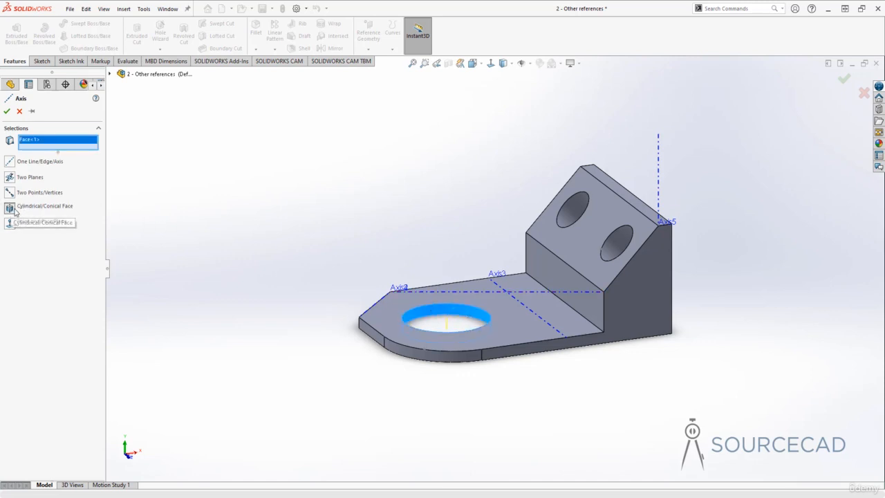
mouse_move(289, 254)
middle_down()
mouse_move(296, 271)
mouse_move(290, 266)
middle_up()
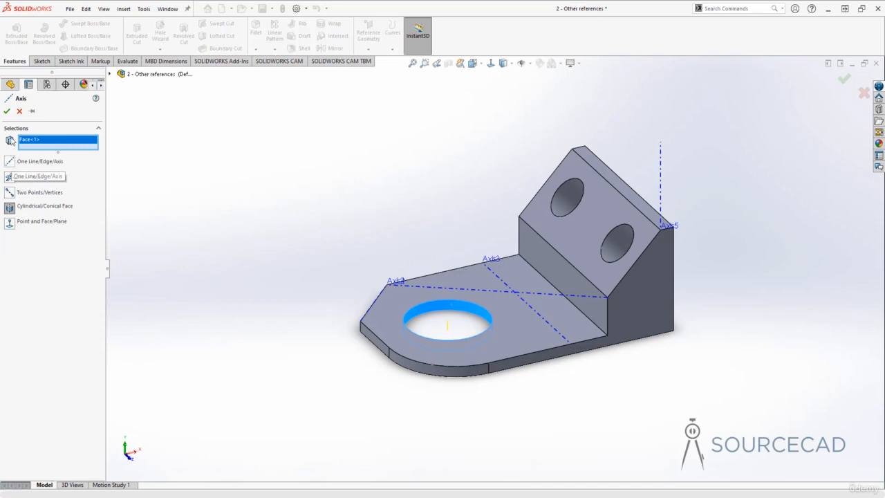
click(7, 112)
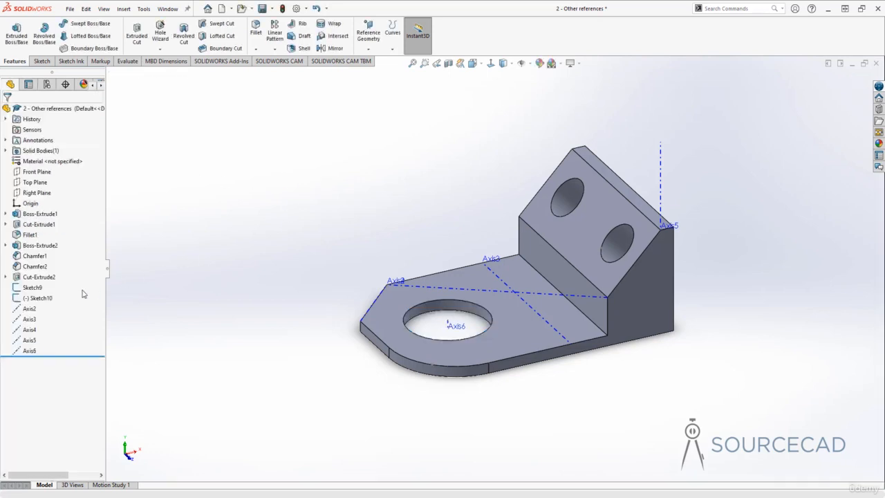
Step: Delete all the reference axes, Axis2 through Axis6, from the part
click(29, 308)
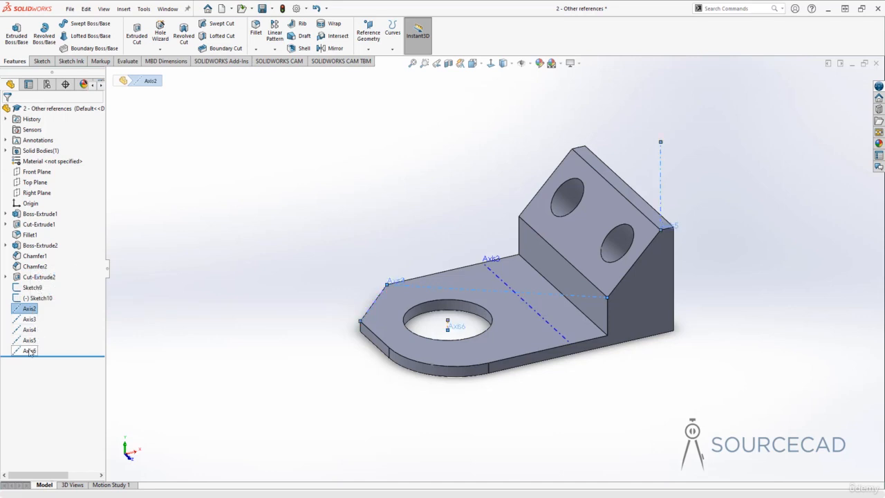
shift+click(29, 351)
right_click(29, 351)
click(60, 382)
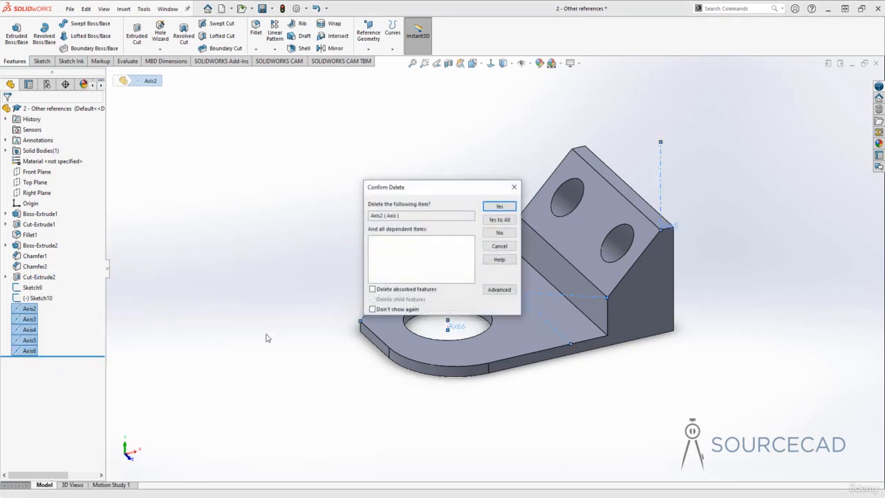
click(499, 220)
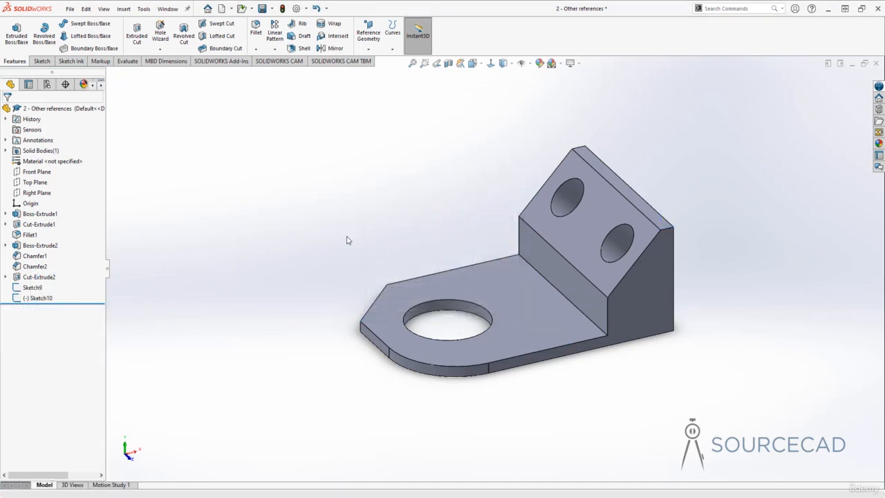
Step: Create a reference point at the center of the base plate's top face
click(369, 49)
click(379, 96)
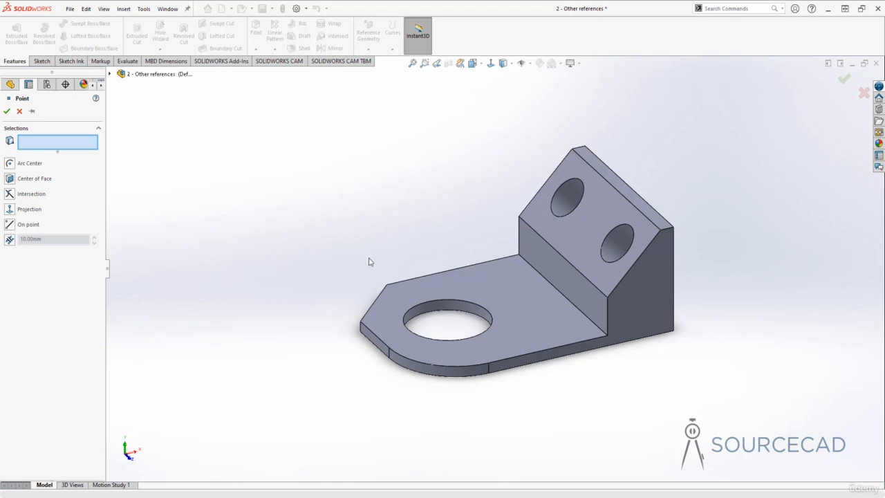
click(519, 302)
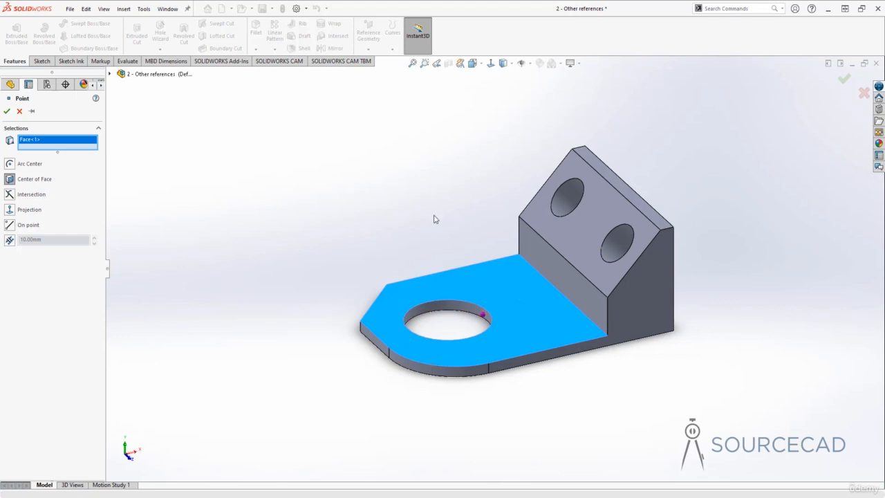
middle_drag(434, 219, 481, 323)
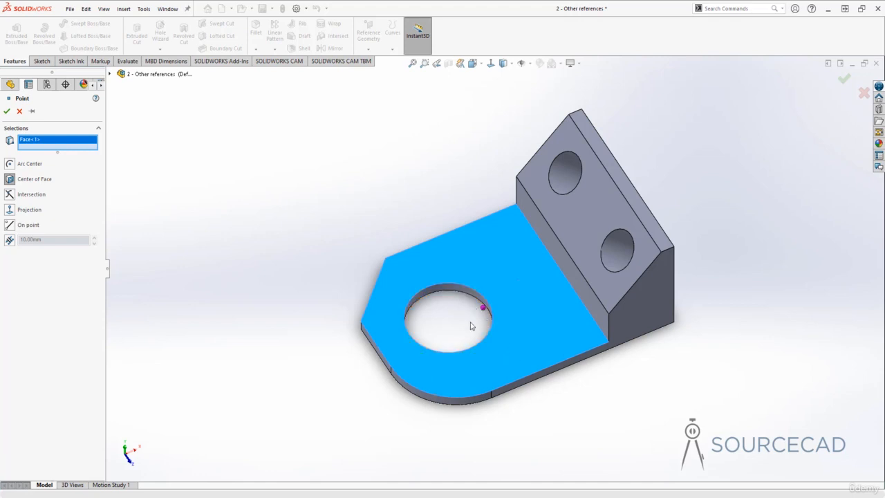
middle_drag(469, 326, 478, 296)
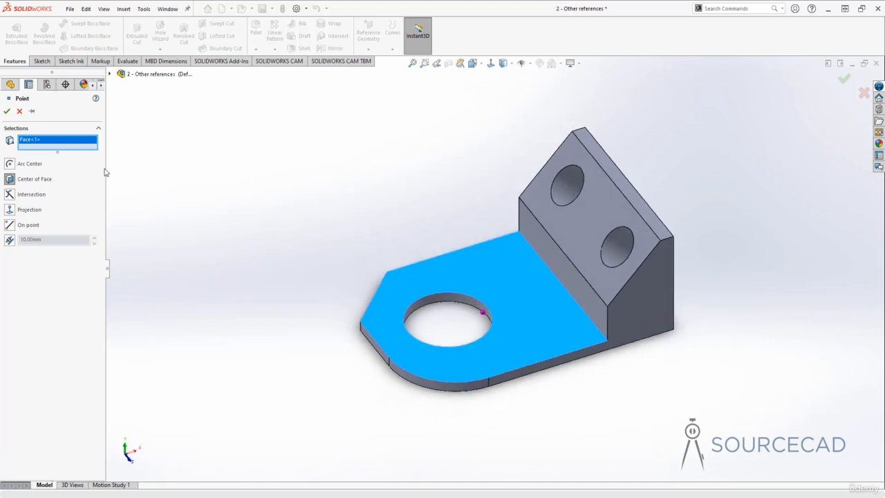
key(Return)
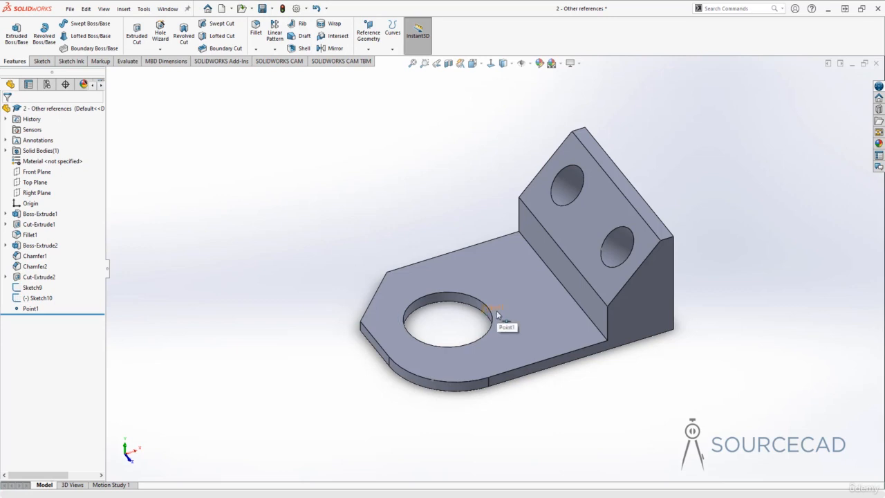
click(368, 49)
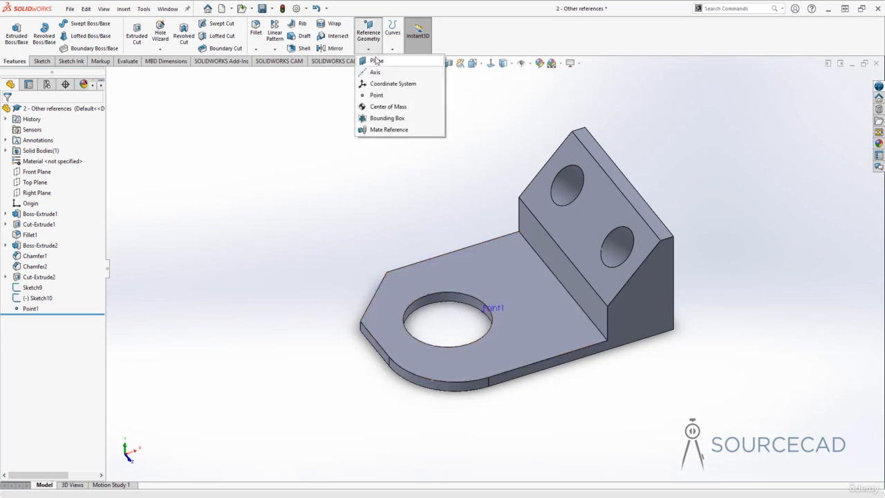
click(379, 94)
middle_drag(511, 302, 501, 234)
click(624, 283)
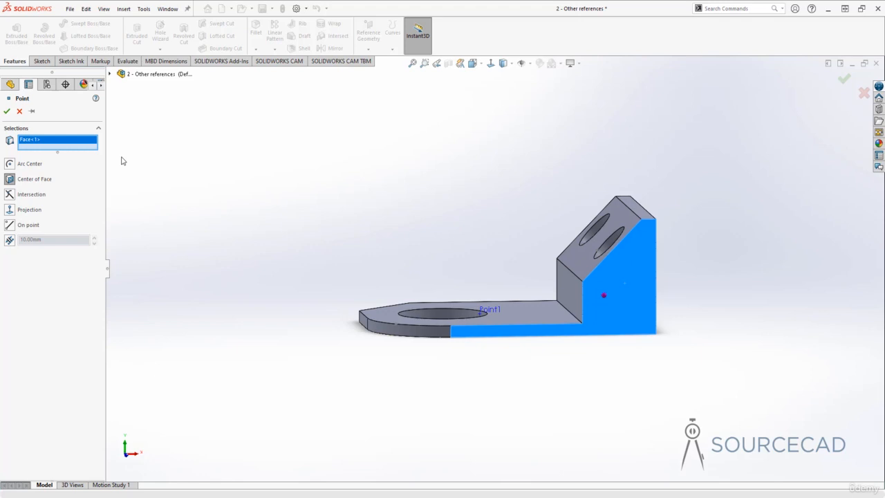
click(20, 111)
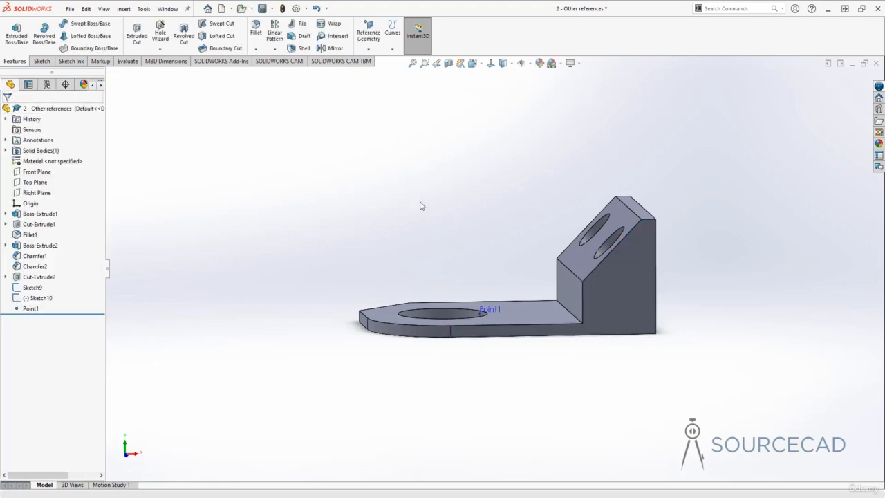
Step: Create a reference point by projecting the sloped face's upper near corner vertex onto the plane of the base plate's top face
middle_drag(420, 205, 426, 210)
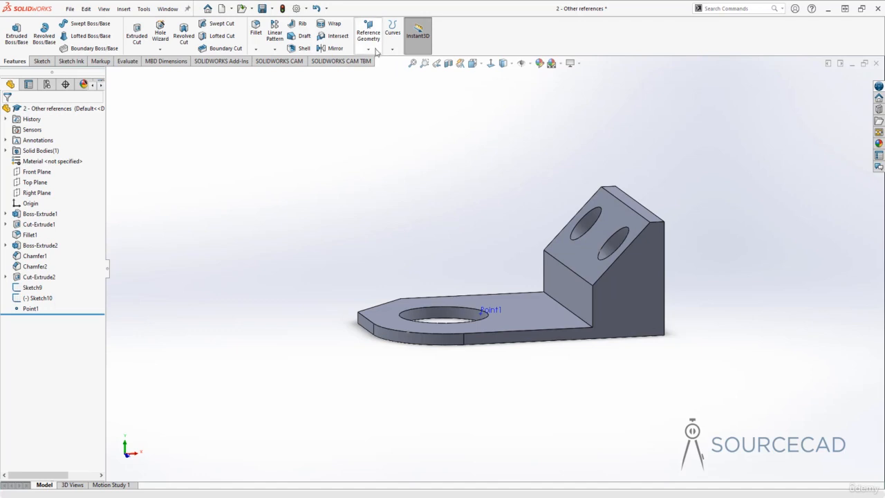
click(376, 51)
click(377, 94)
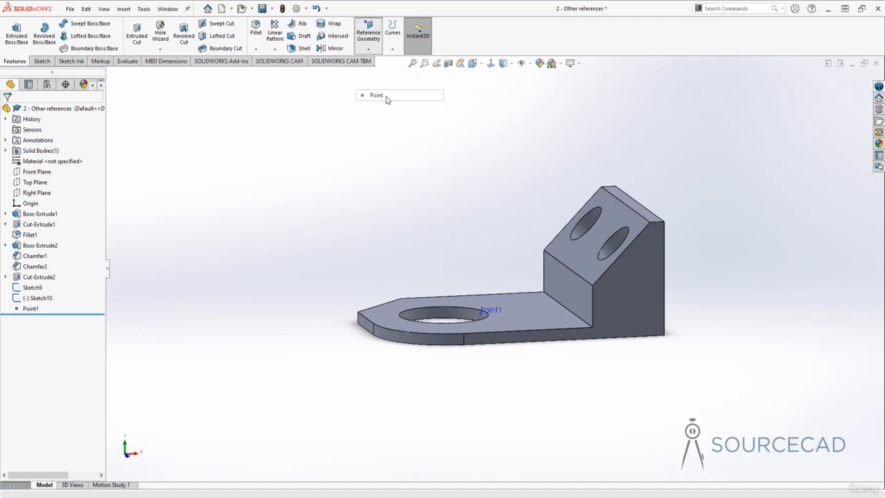
click(649, 222)
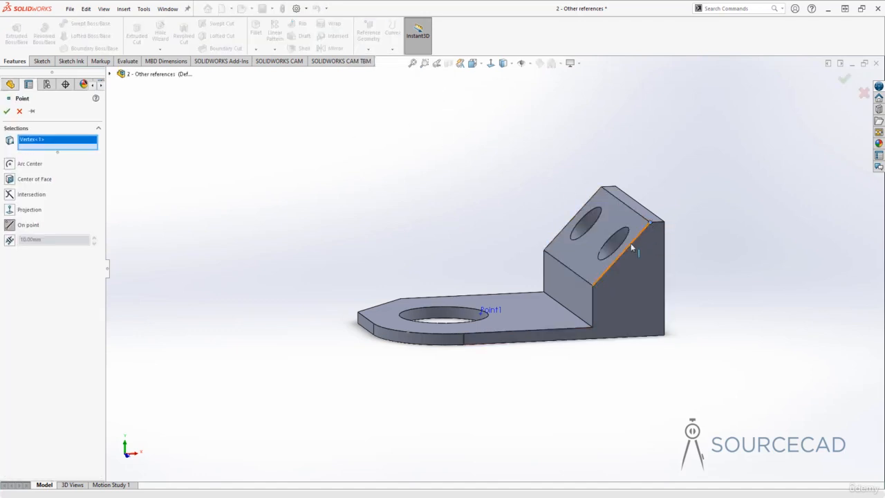
click(527, 313)
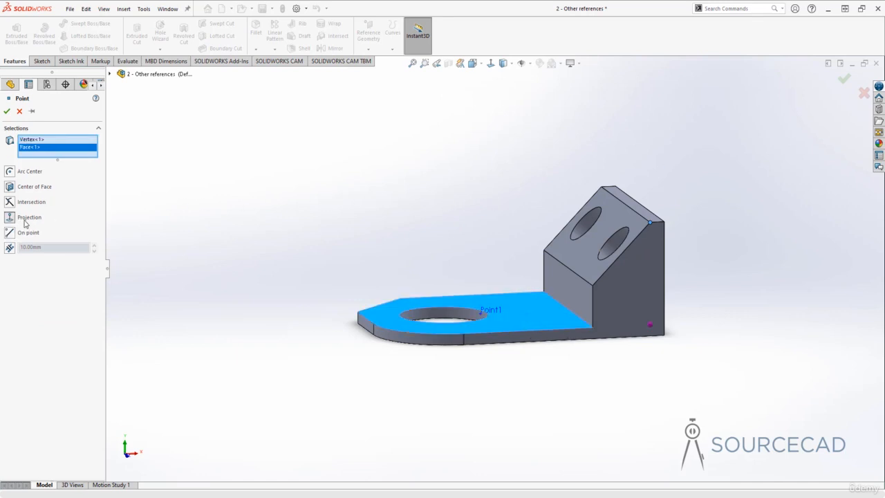
middle_drag(470, 241, 546, 363)
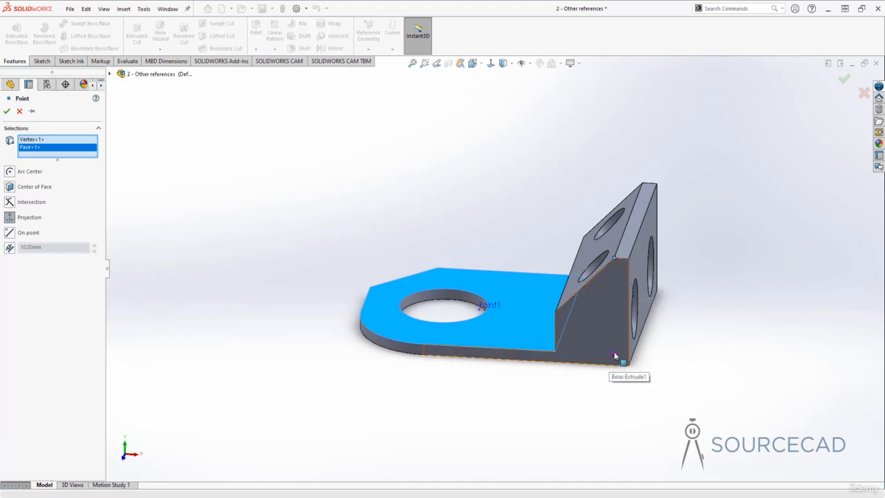
click(6, 112)
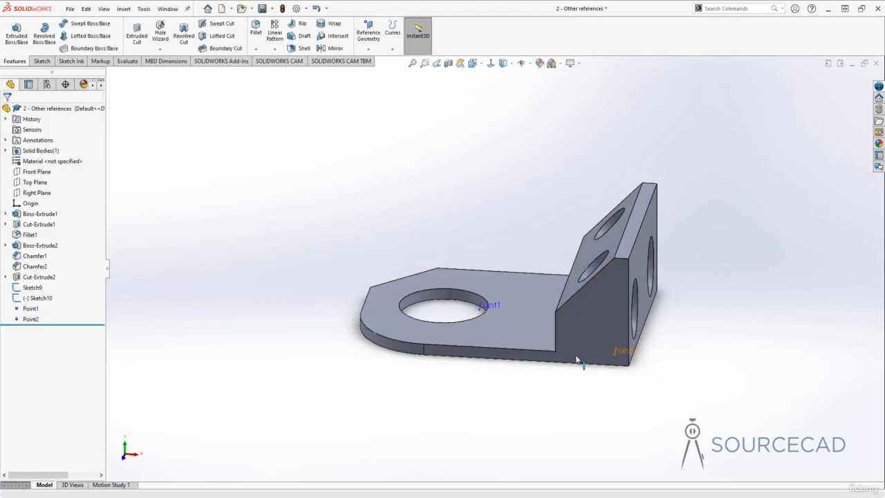
Step: Create a reference point at the arc center of the large base plate hole's top edge
middle_drag(579, 362, 474, 264)
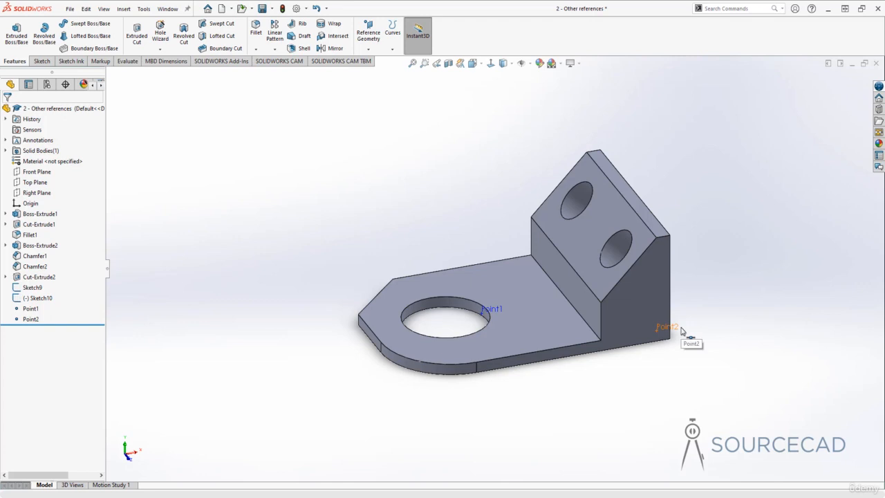
click(367, 49)
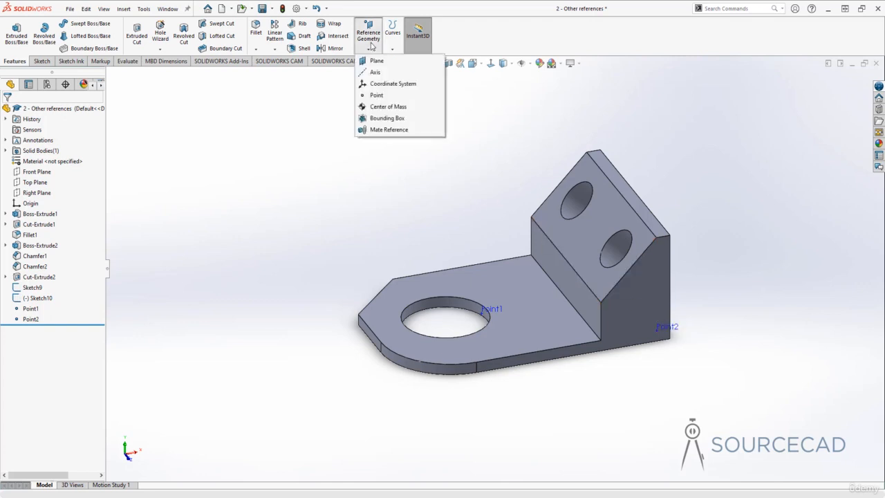
click(381, 95)
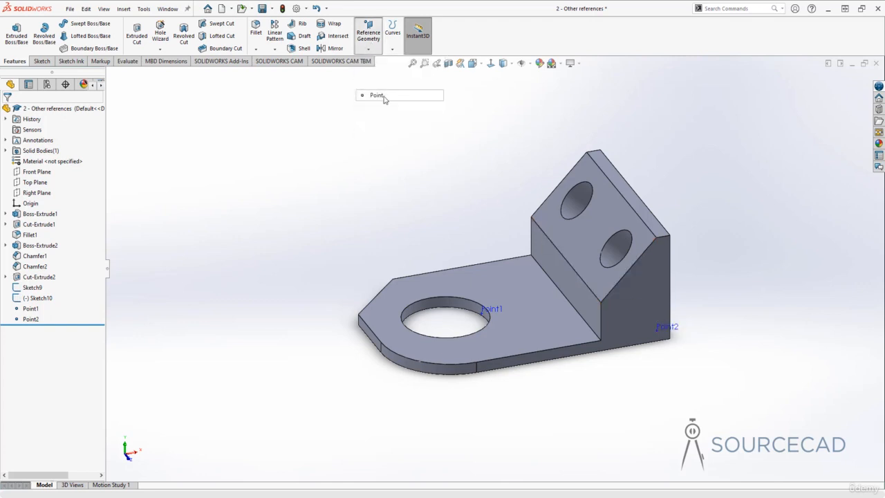
click(448, 295)
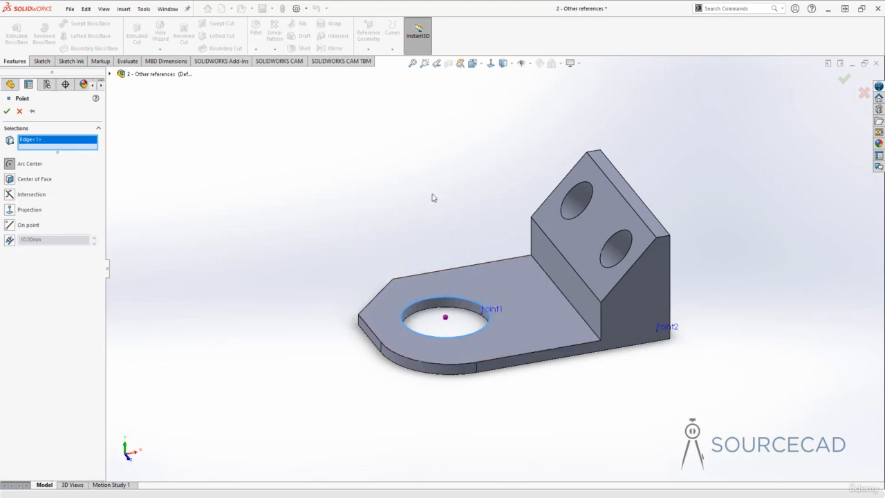
middle_drag(424, 235, 438, 270)
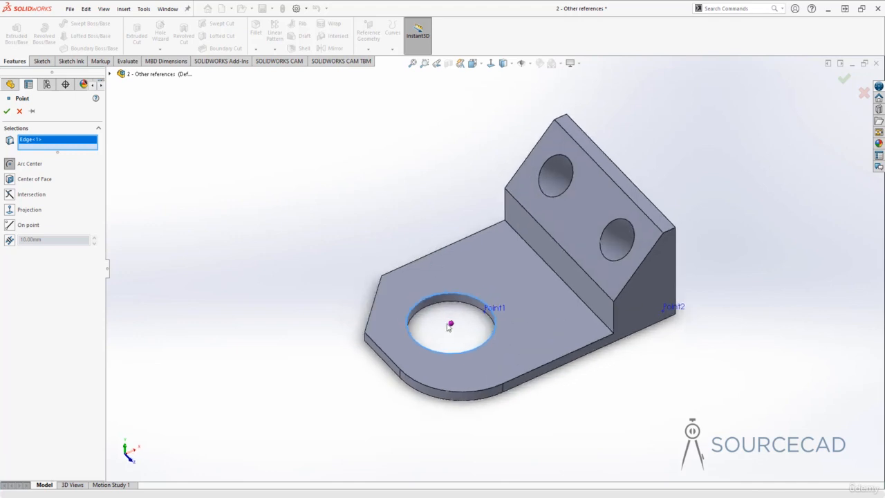
click(6, 111)
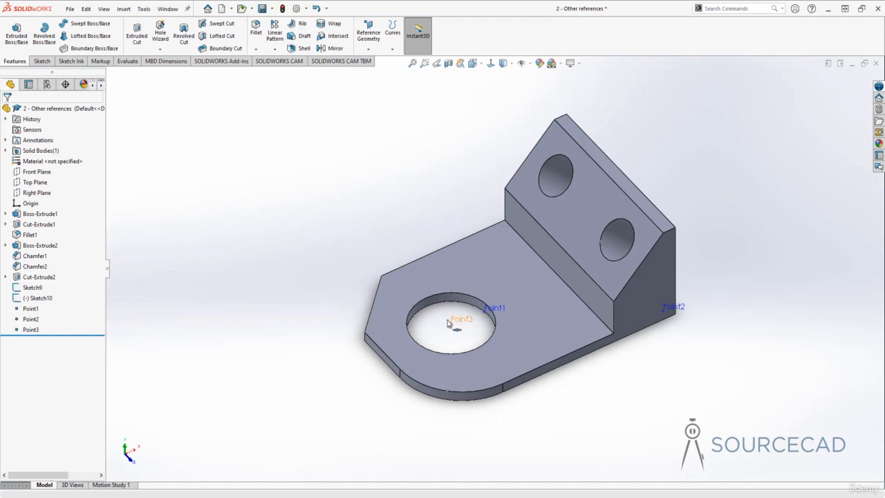
Step: Create a reference point at the intersection of the upright block's near sloped edge and the base plate's near top edge
click(368, 48)
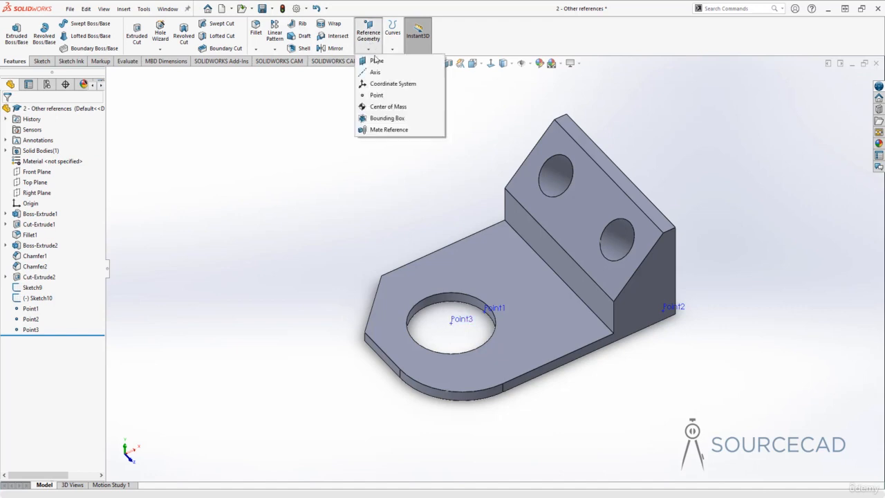
click(387, 96)
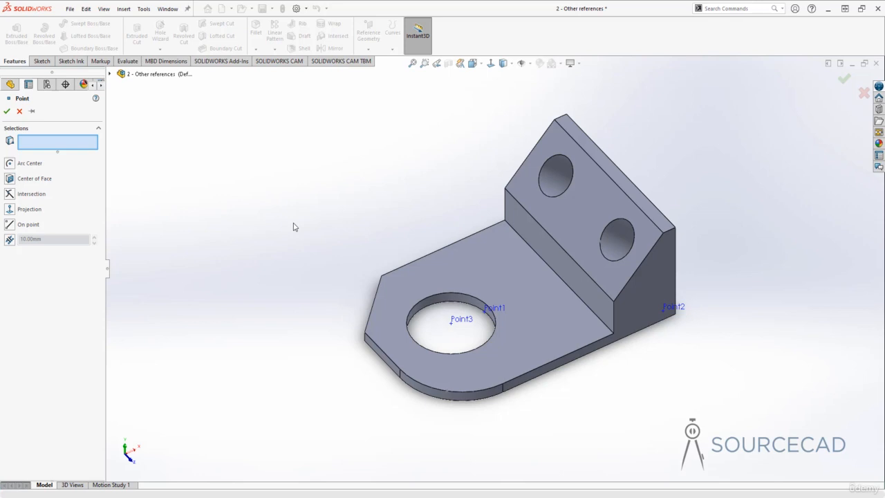
middle_drag(293, 227, 328, 202)
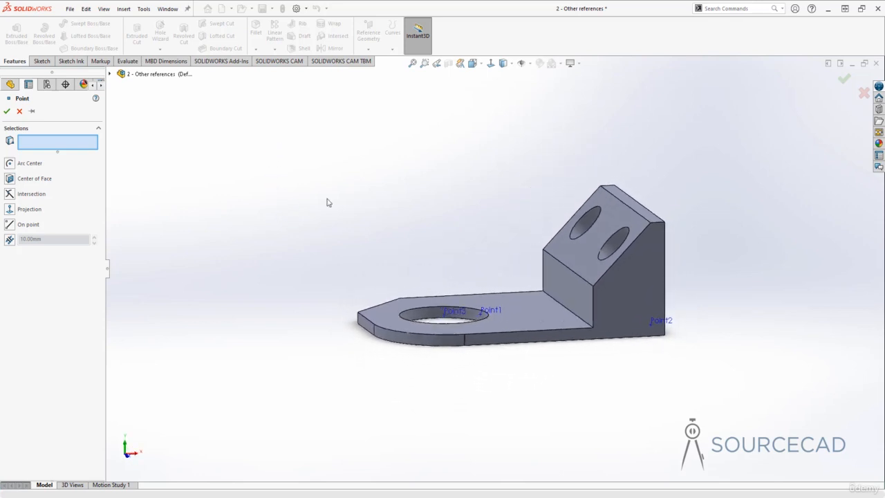
click(608, 268)
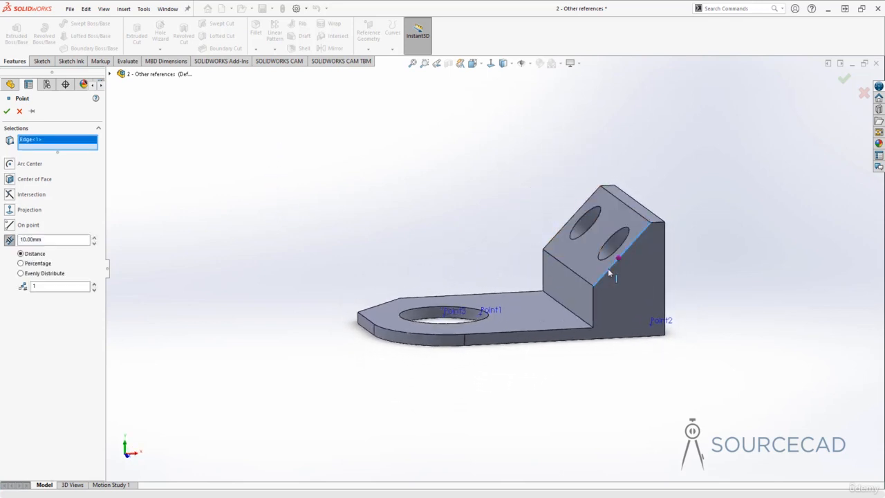
click(534, 330)
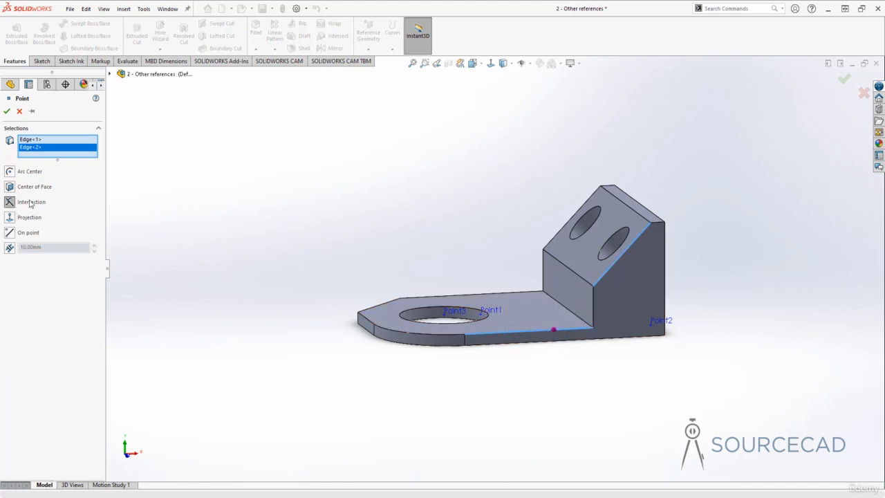
click(6, 110)
middle_drag(362, 223, 378, 253)
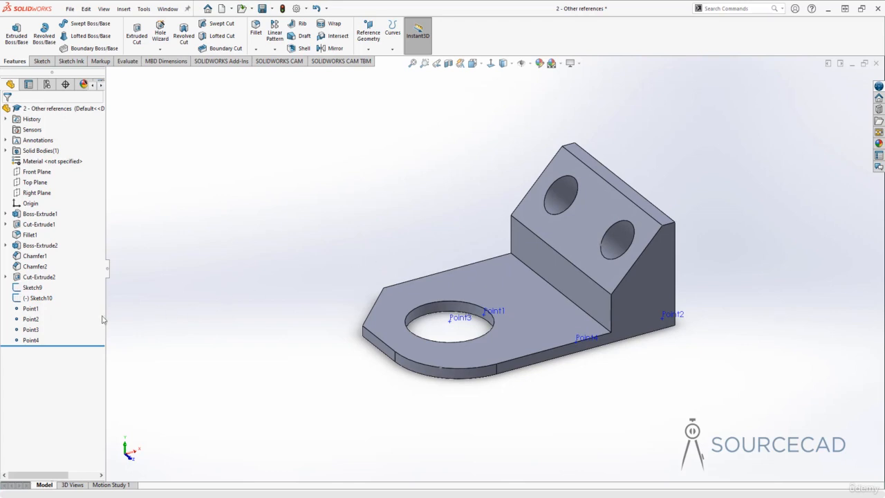
Step: Delete all the reference points, Point1 through Point4, from the part
click(30, 308)
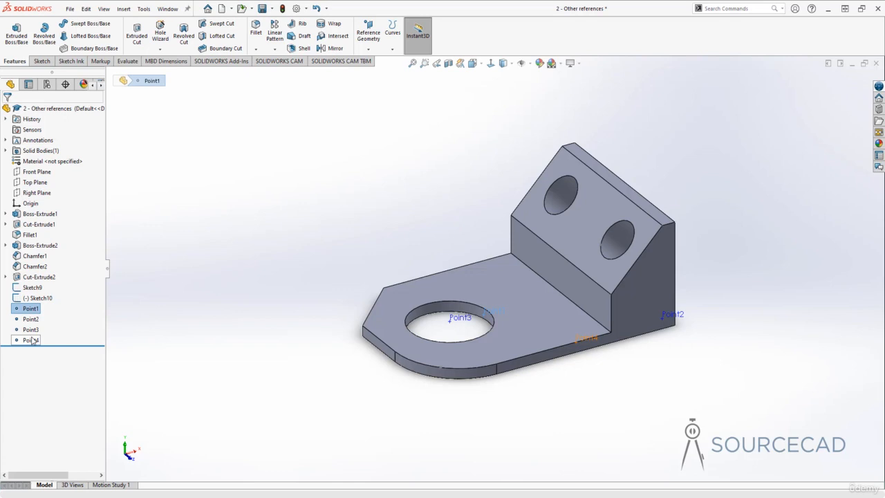
shift+click(32, 340)
right_click(31, 339)
click(56, 367)
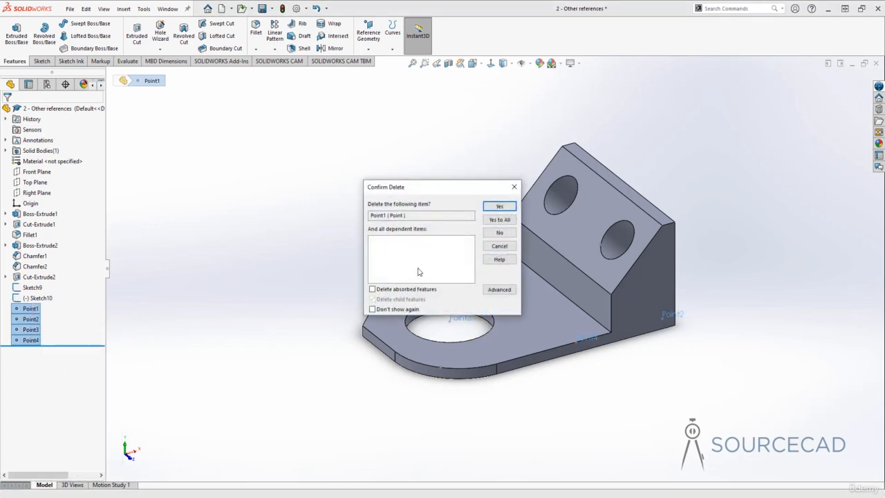
click(499, 206)
Step: Start an along-curve reference point on the top edge of the base plate's rounded corner, placed at 50 percent of its length
click(369, 48)
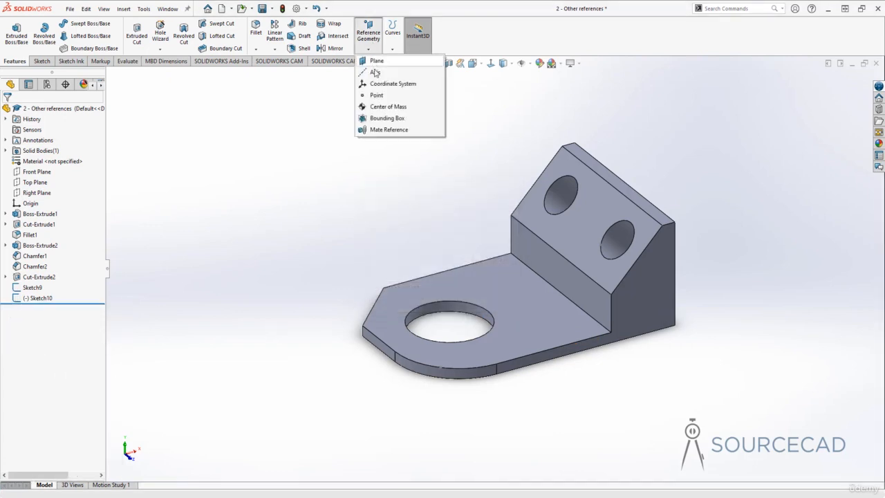
click(377, 95)
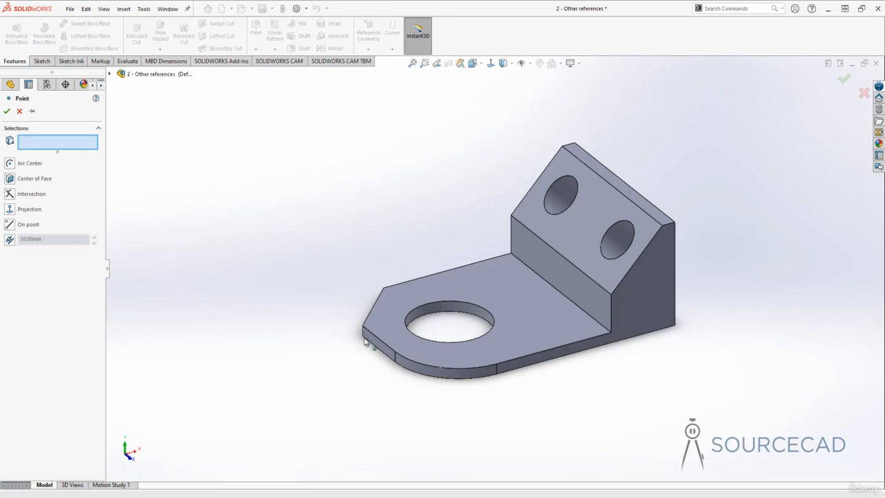
click(416, 367)
middle_drag(419, 397, 438, 396)
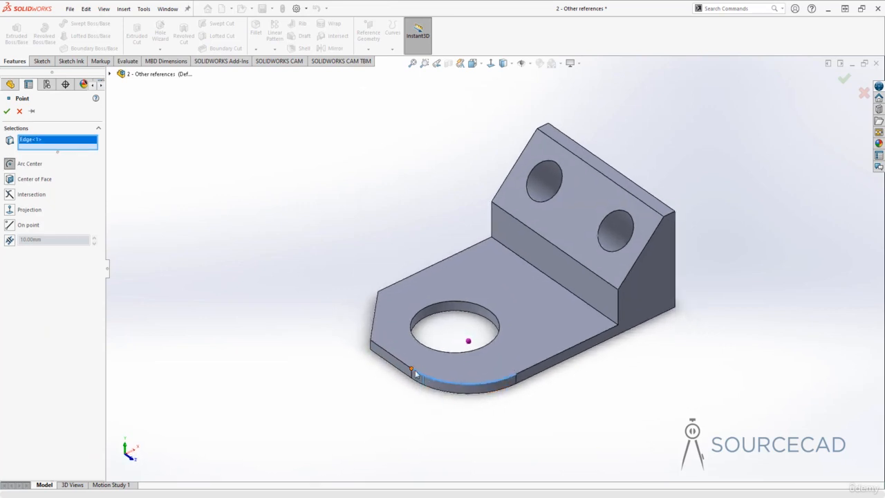
middle_drag(317, 295, 486, 325)
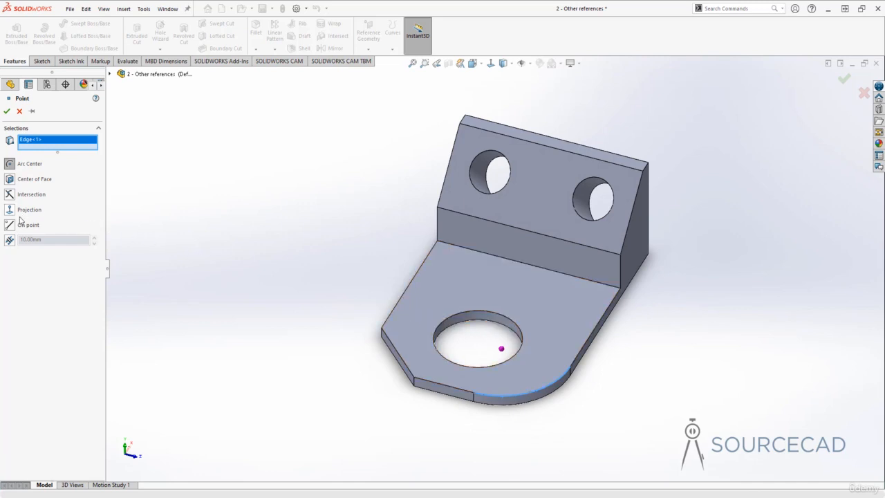
click(10, 240)
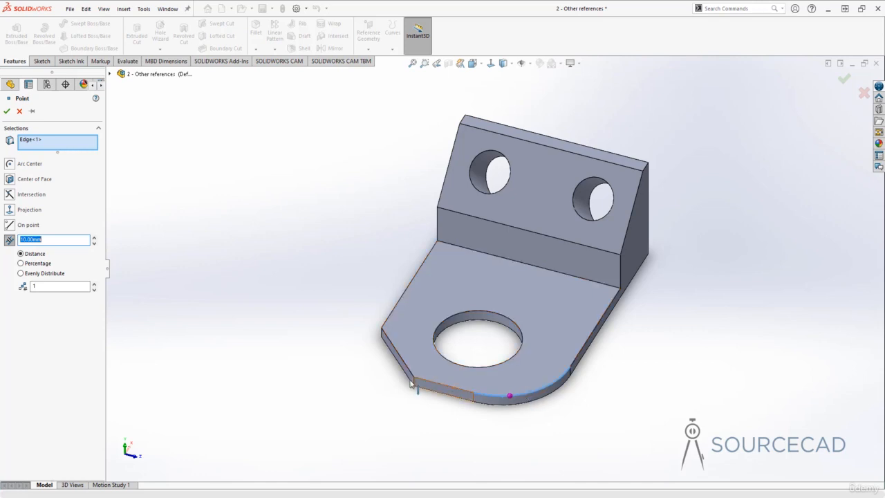
click(21, 264)
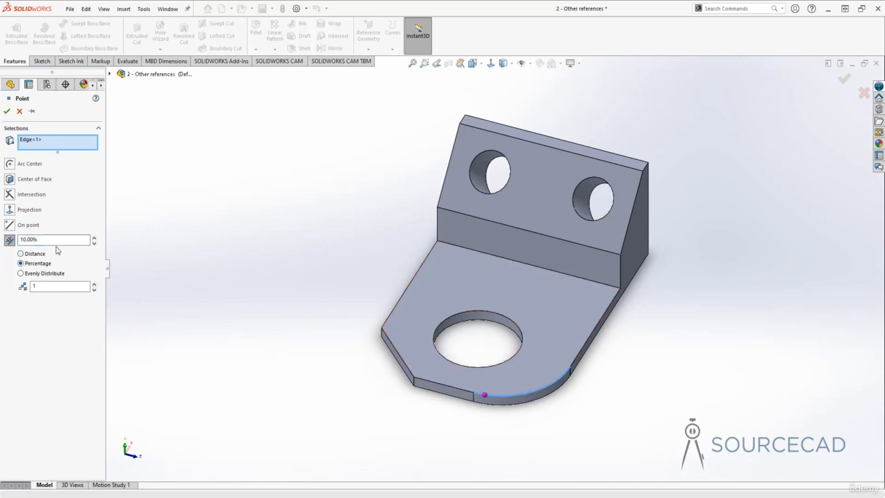
text(0)
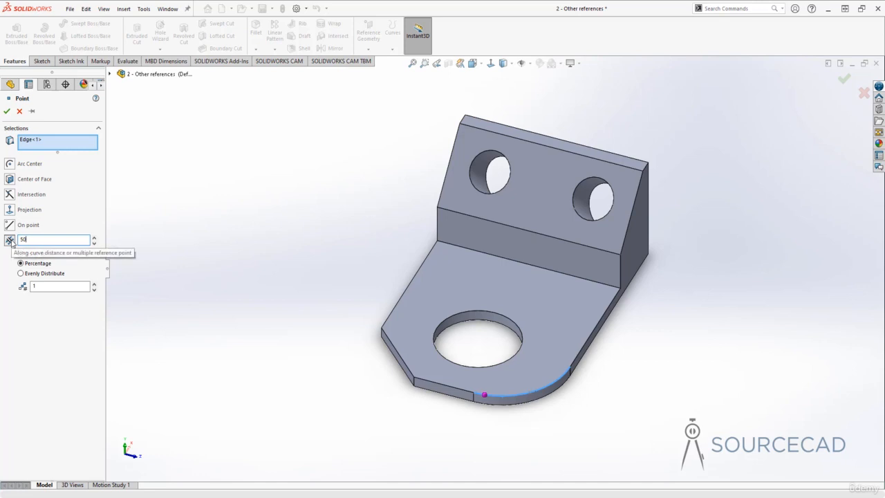
key(Return)
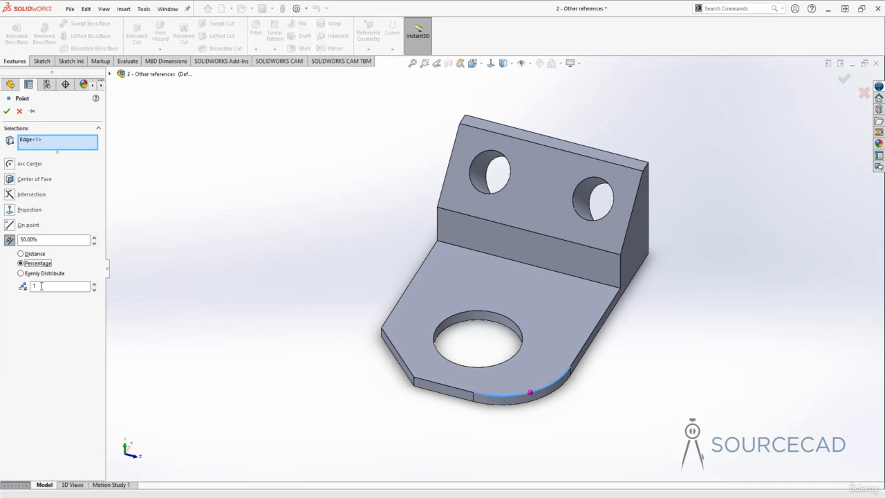
Step: Set the rounded edge to carry three reference points spaced at 20 percent
click(94, 283)
click(94, 283)
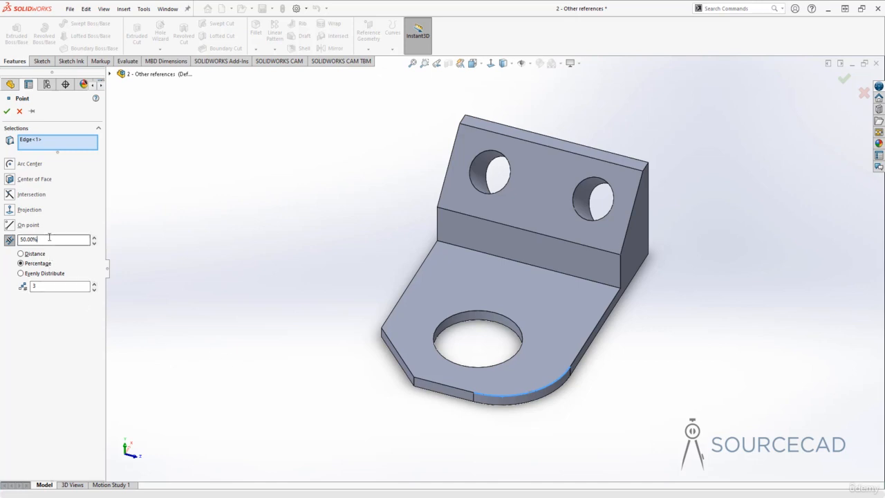
drag(50, 240, 3, 239)
text(20)
key(Tab)
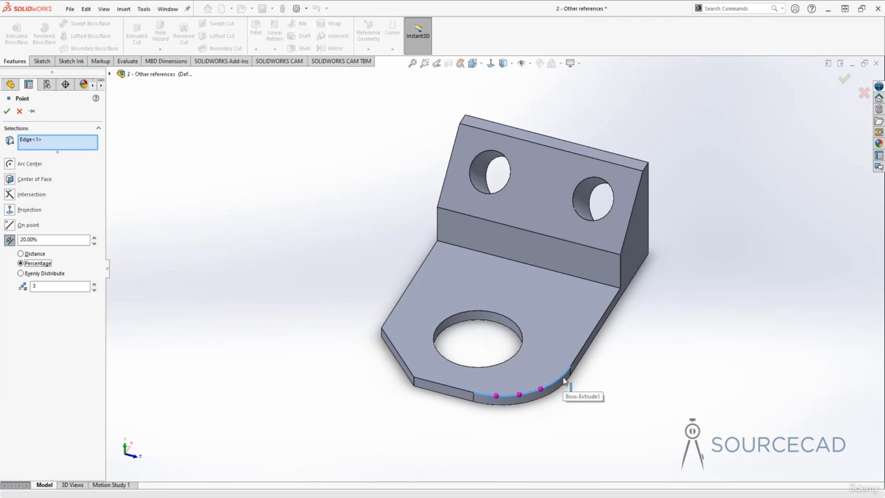
Step: Space the points on the rounded edge by a distance of 6 mm and raise their number to four
click(20, 254)
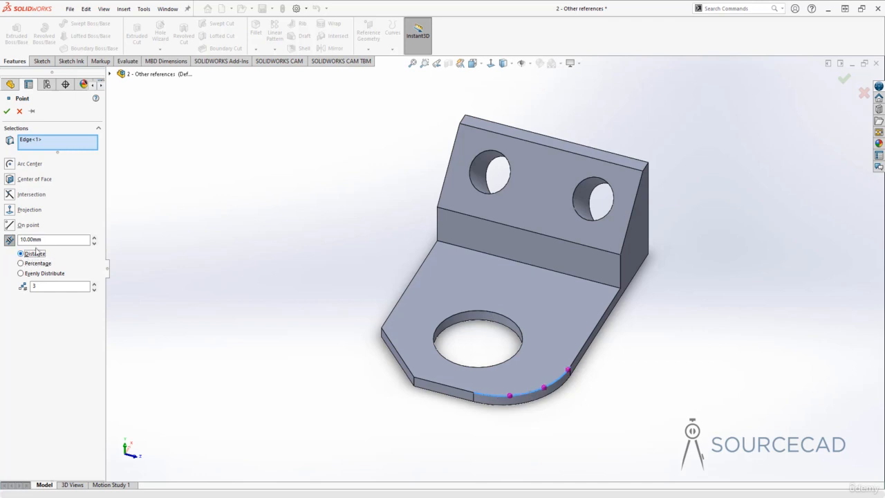
drag(45, 239, 15, 241)
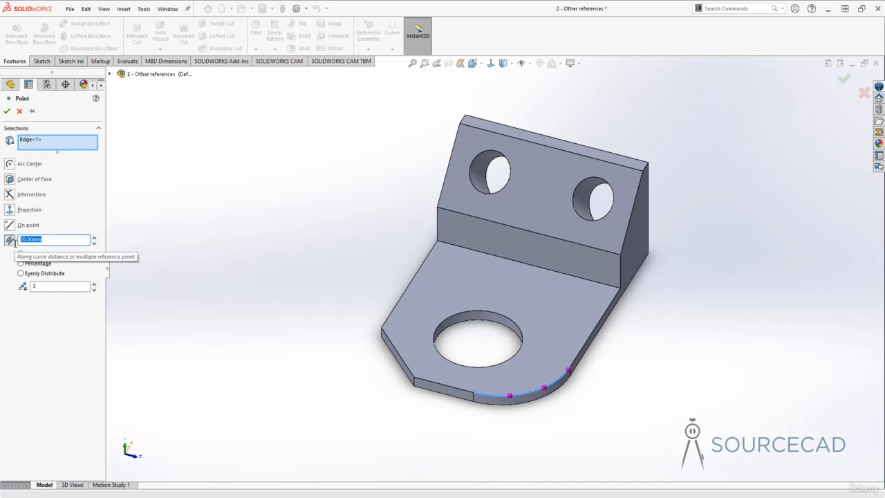
text(6)
key(Return)
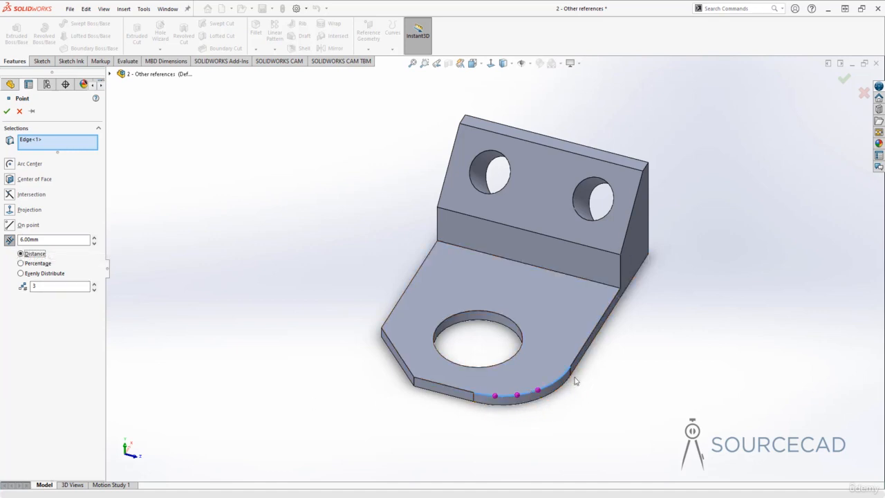
click(95, 284)
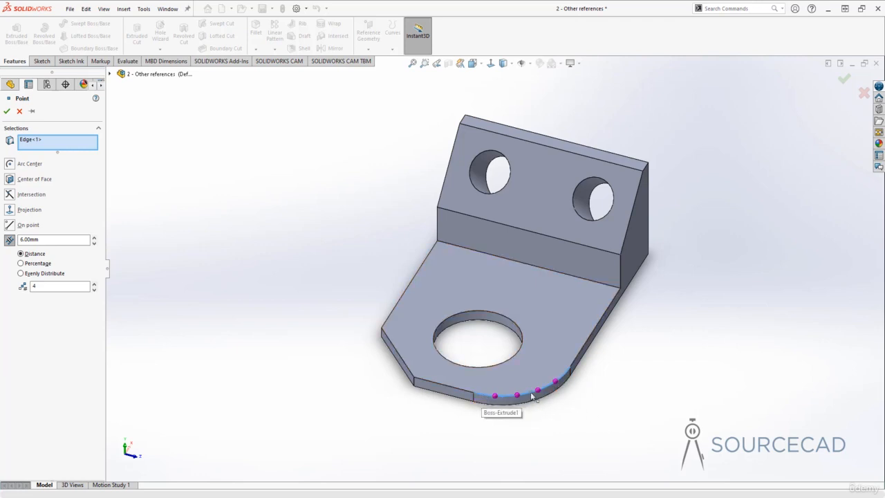
Step: Distribute eight reference points evenly along the rounded corner's top edge and create them
click(27, 273)
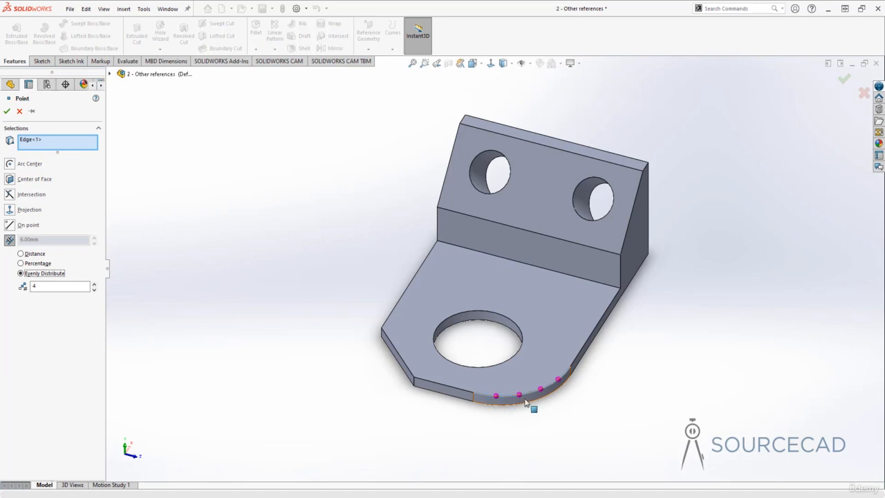
click(95, 284)
click(95, 284)
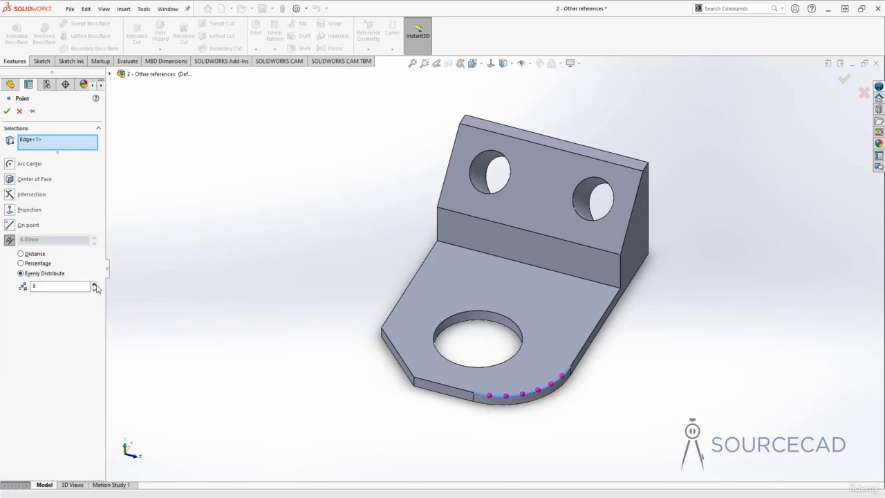
click(95, 284)
click(94, 284)
click(7, 110)
click(304, 293)
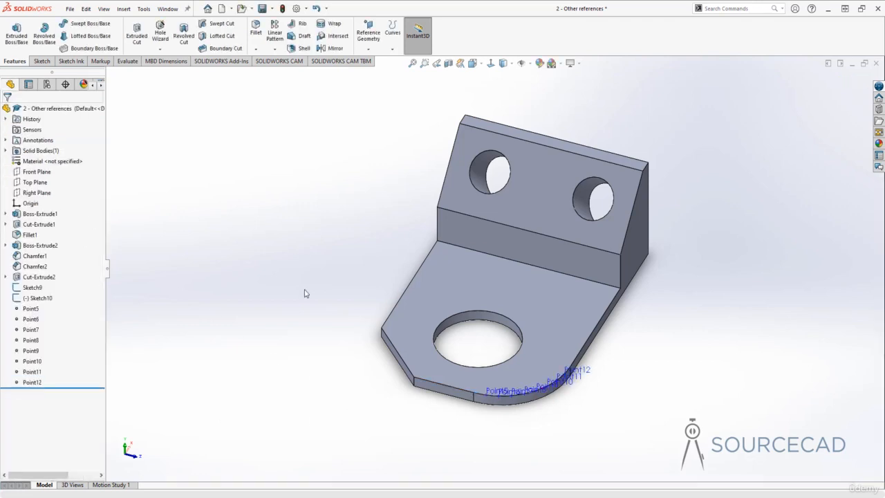
Step: Sketch a wavy four-point spline on the base plate's top face, starting outside the plate and crossing the large hole
middle_drag(309, 320, 296, 240)
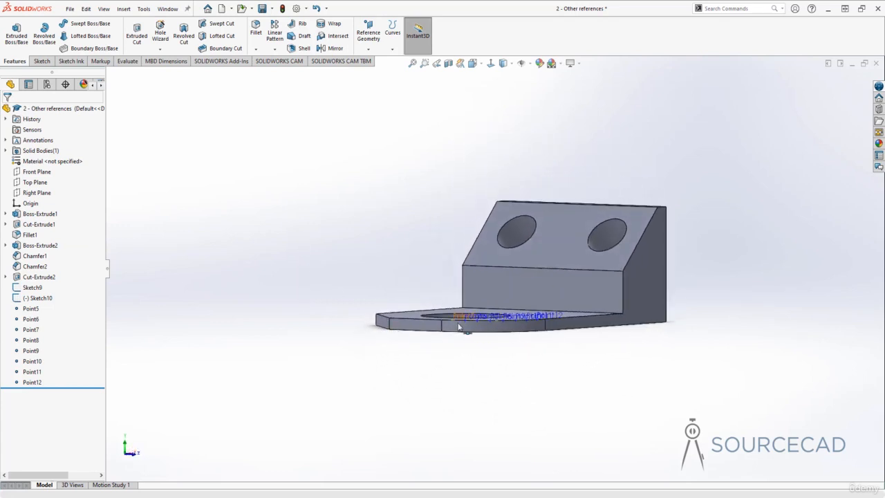
middle_drag(415, 258, 433, 287)
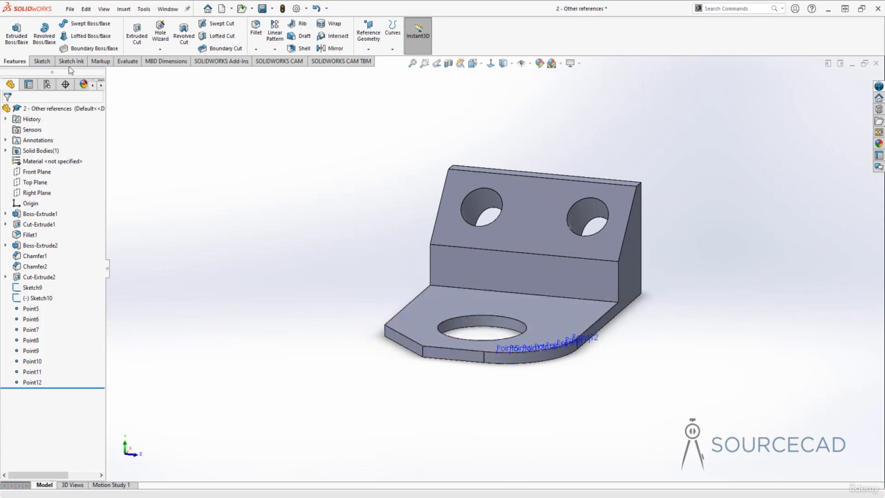
click(41, 61)
click(14, 31)
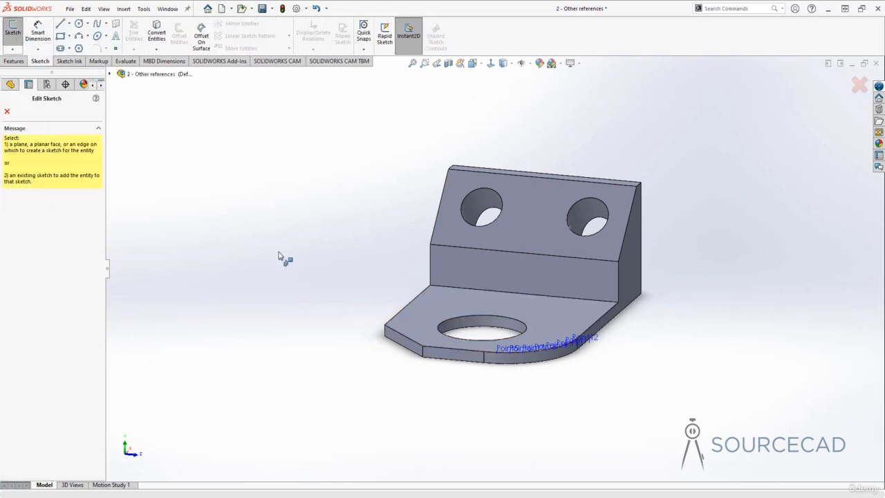
click(418, 312)
click(97, 23)
click(151, 241)
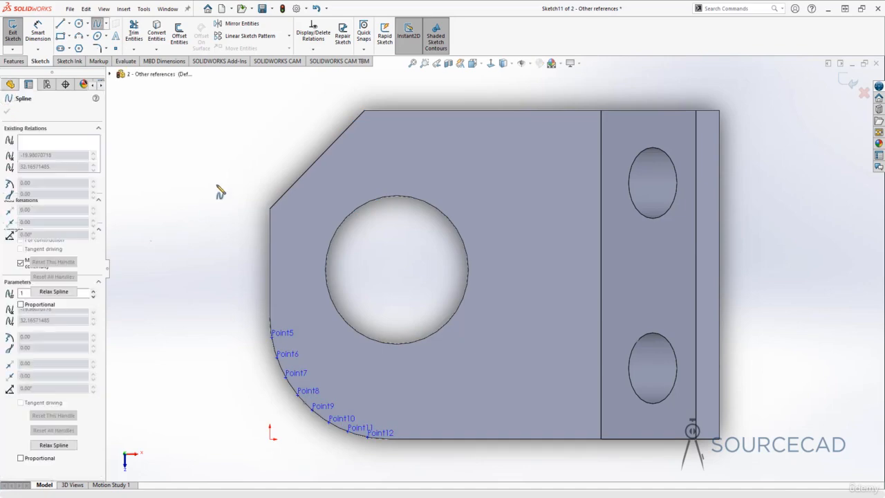
click(229, 172)
click(441, 268)
click(563, 202)
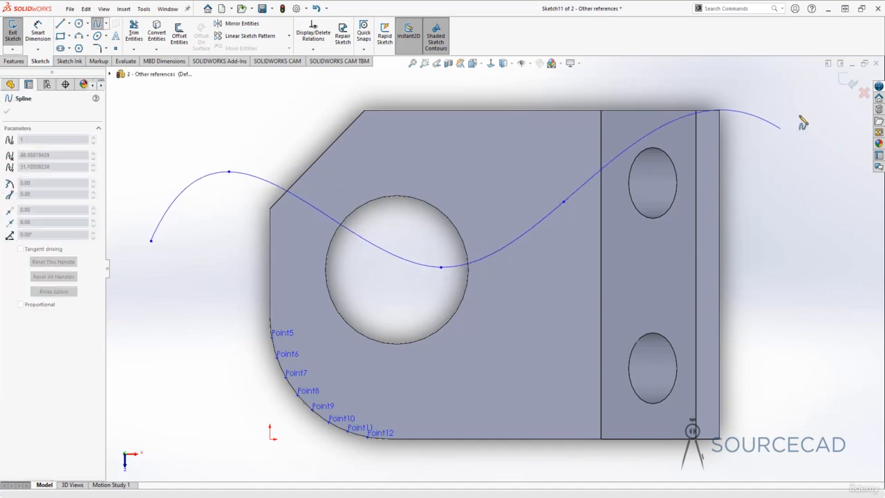
click(844, 81)
Step: Create eight evenly distributed reference points along the sketched spline
mouse_move(562, 282)
middle_down()
mouse_move(540, 273)
mouse_move(562, 173)
mouse_move(553, 188)
middle_up()
click(356, 197)
middle_drag(447, 336, 454, 323)
click(13, 61)
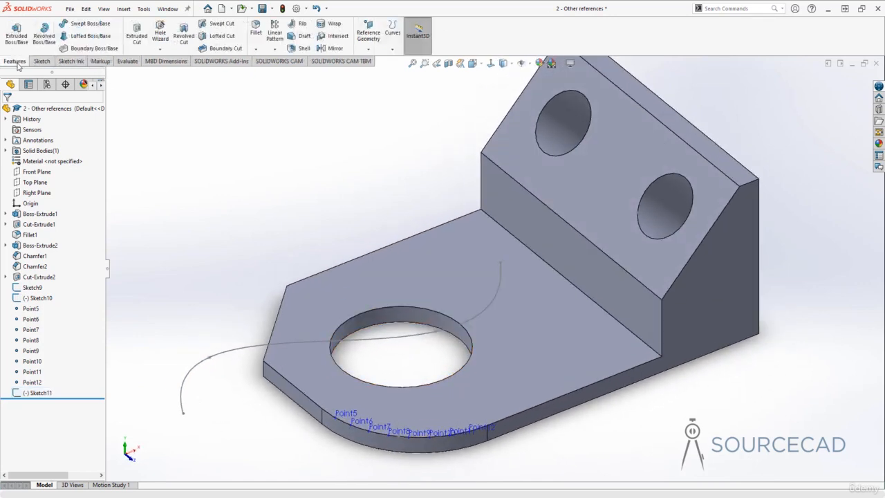
click(368, 48)
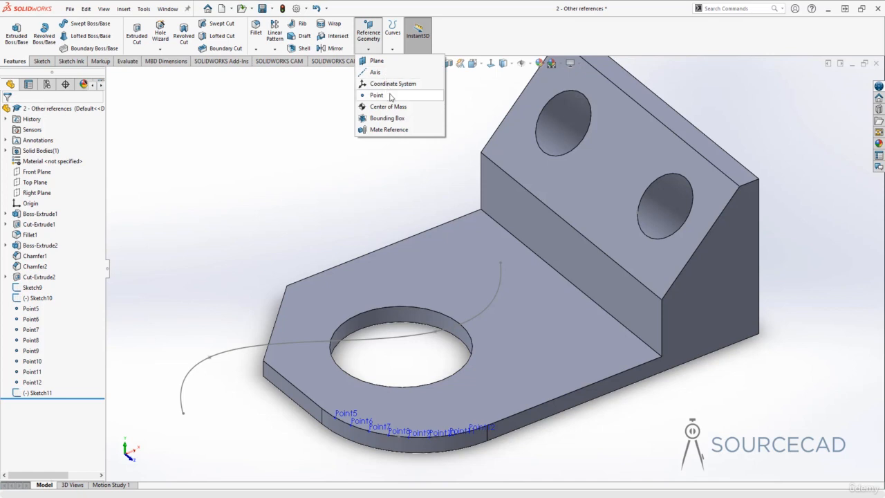
click(389, 95)
click(223, 355)
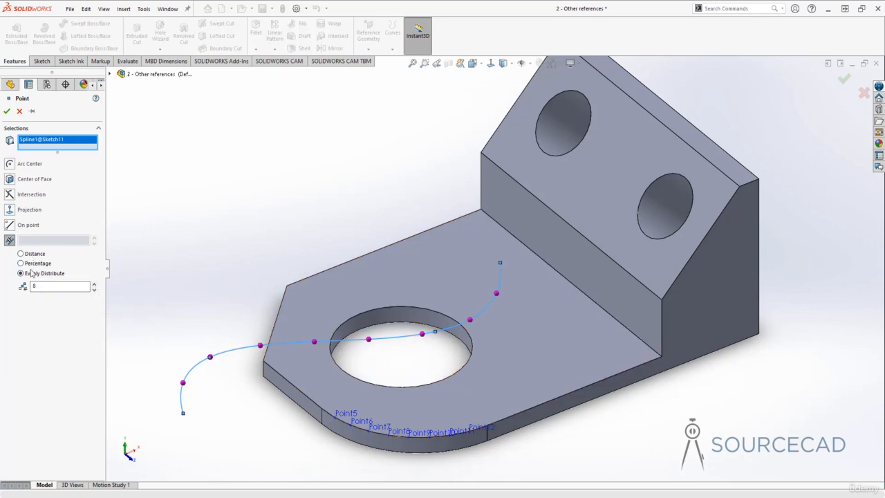
click(7, 111)
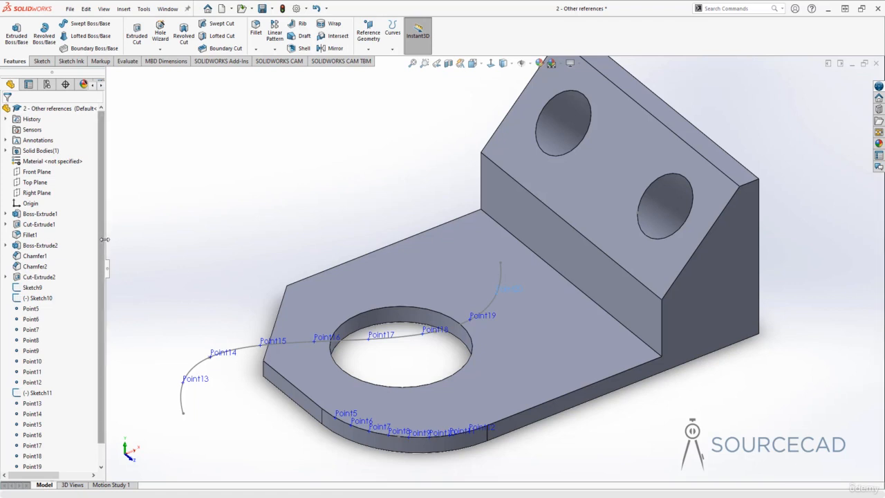
Step: Delete all reference points on the rounded edge and along the spline, together with the spline sketch
scroll(52, 297, down, 1)
click(35, 289)
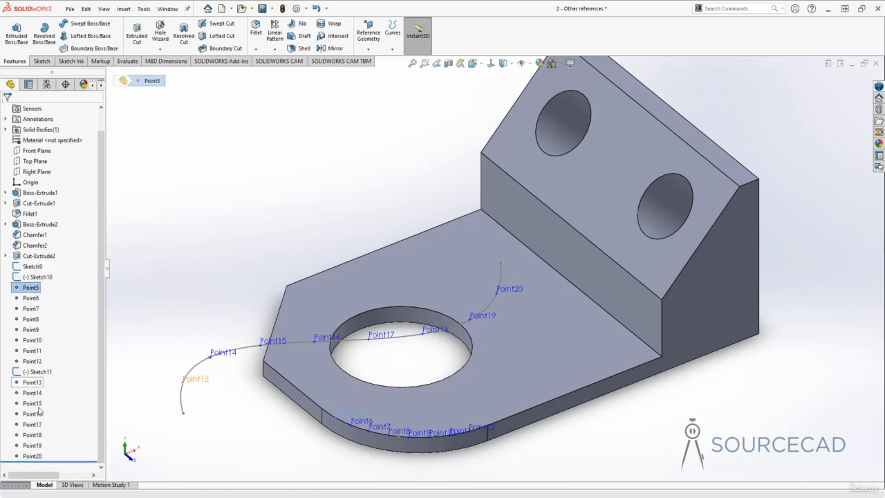
shift+click(32, 456)
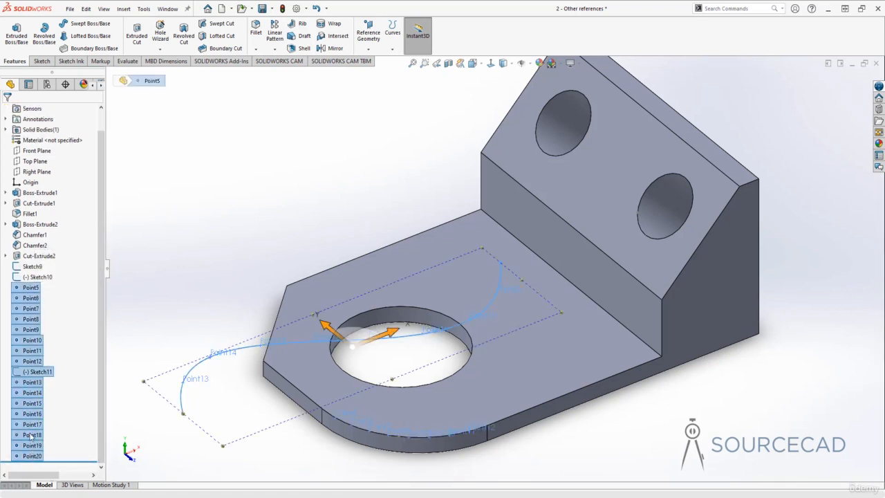
right_click(31, 360)
click(53, 382)
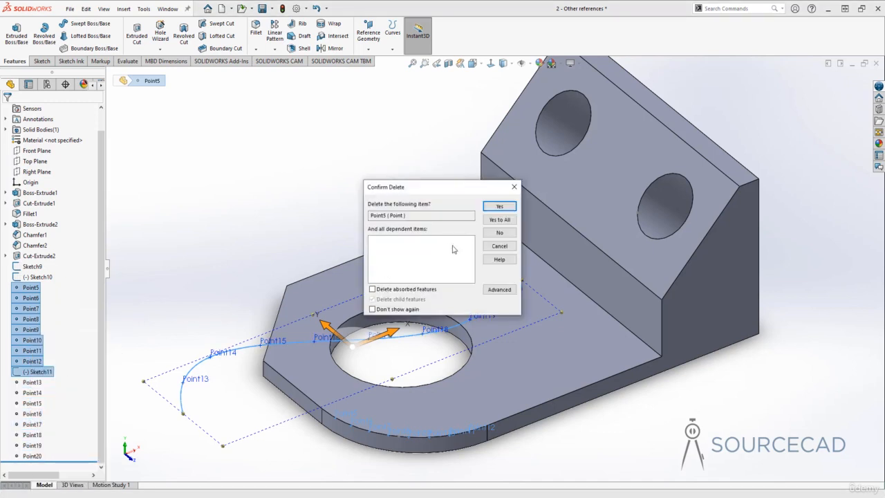
click(499, 219)
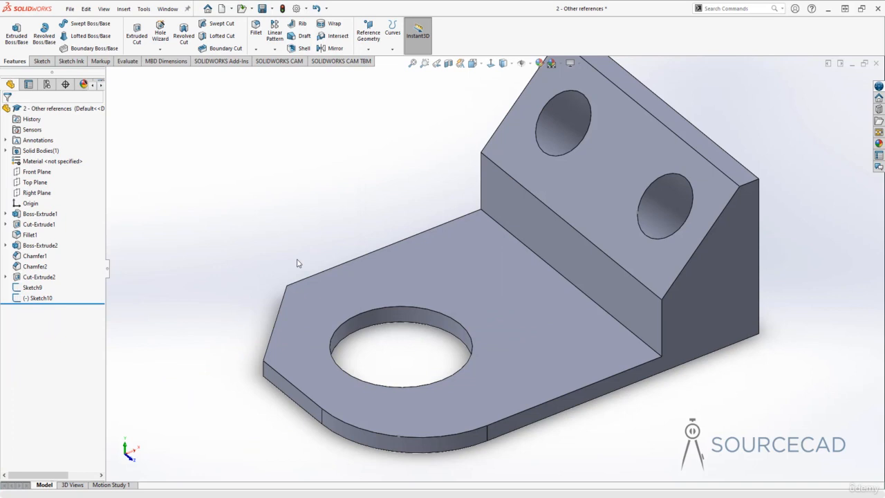
Step: Start a new coordinate system with its origin at the vertex where the upright block meets the base plate's top side edge
key(f)
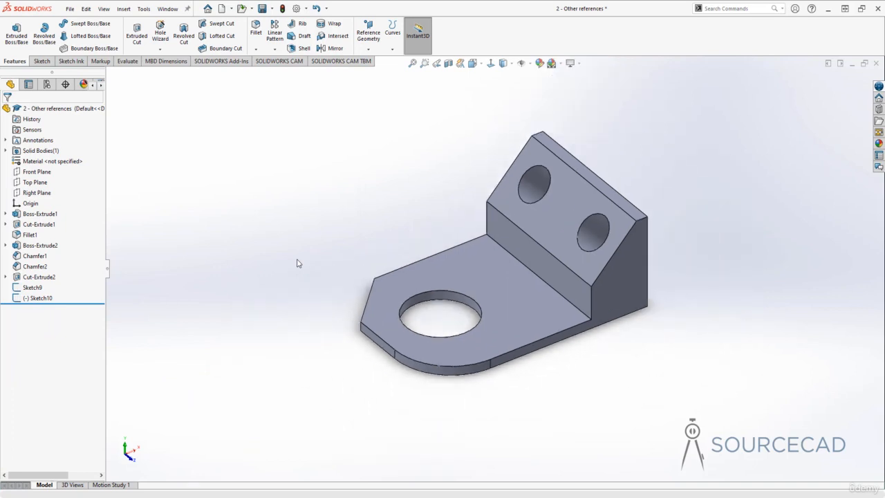
click(368, 42)
click(367, 44)
click(387, 83)
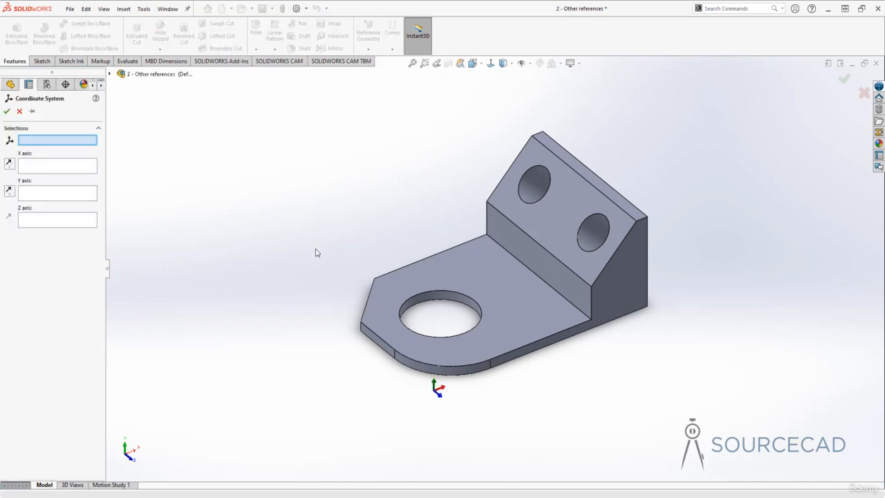
middle_drag(316, 252, 309, 224)
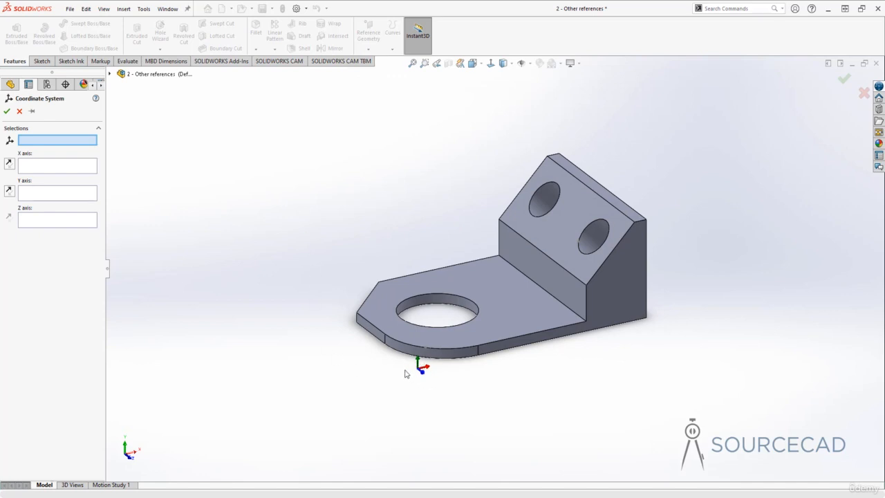
middle_drag(406, 371, 413, 387)
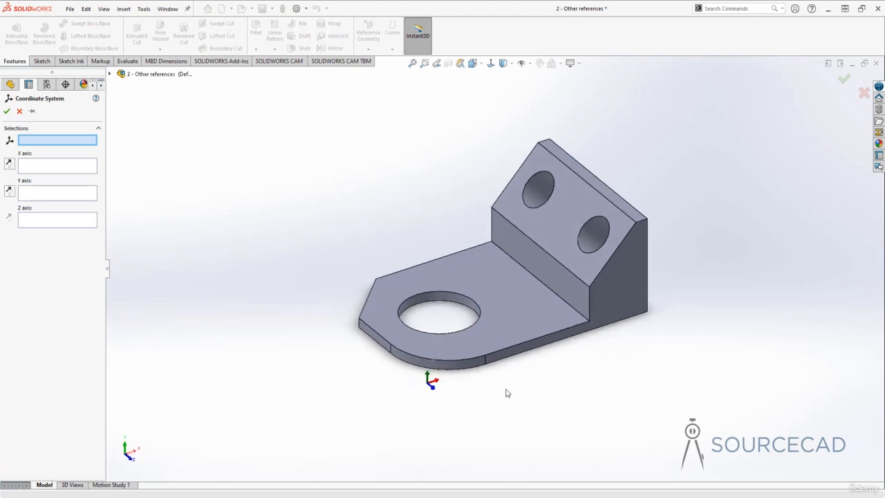
click(589, 322)
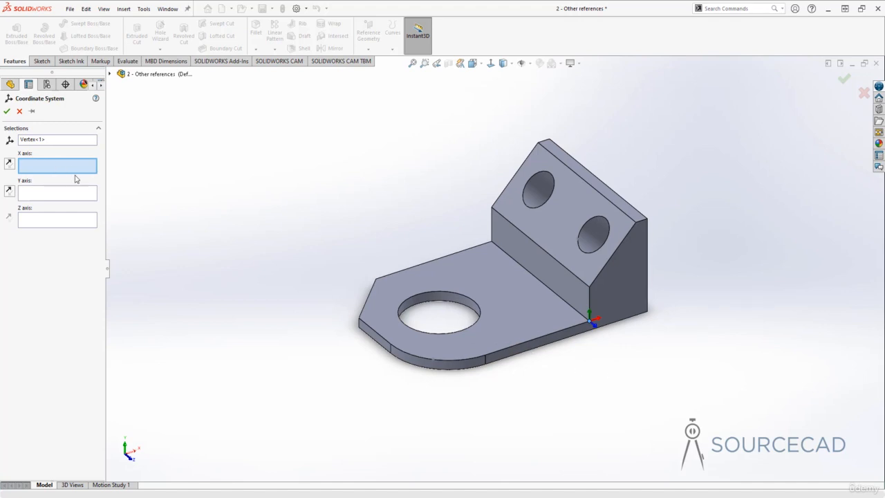
Step: Create the coordinate system with a reversed X axis along the plate's top side edge and Y along the edge between plate and upright block
click(574, 332)
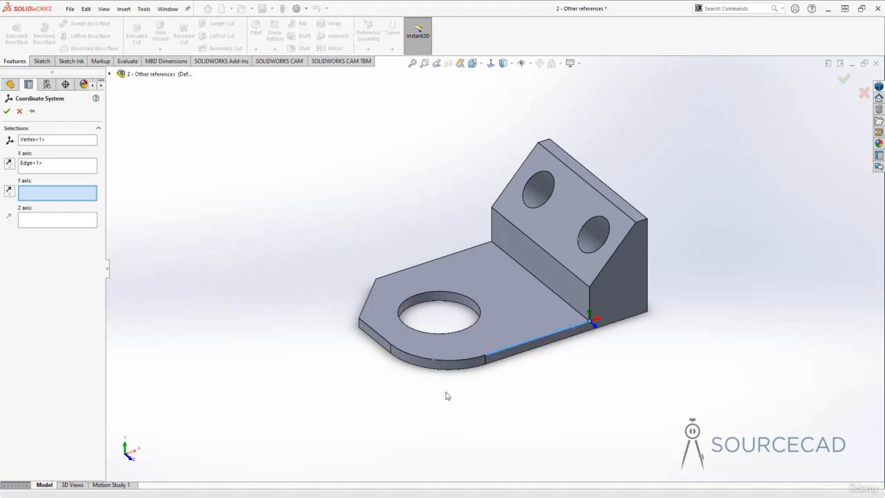
click(564, 305)
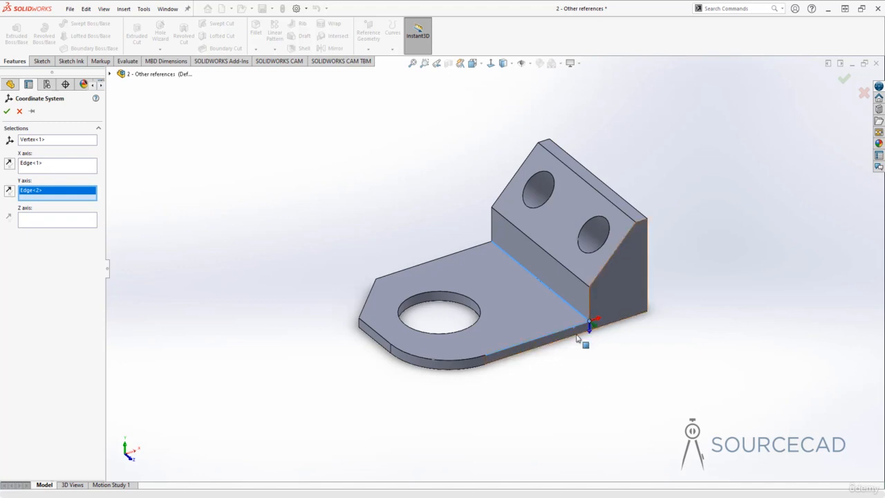
click(11, 165)
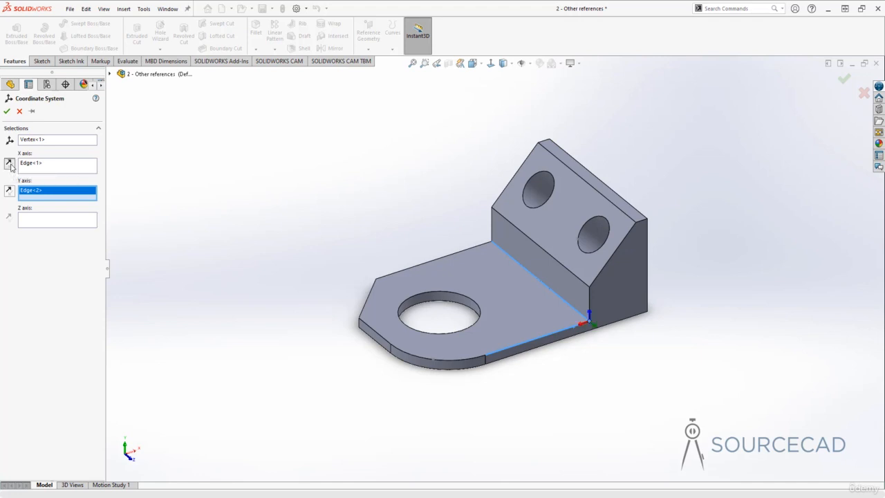
click(11, 193)
click(11, 193)
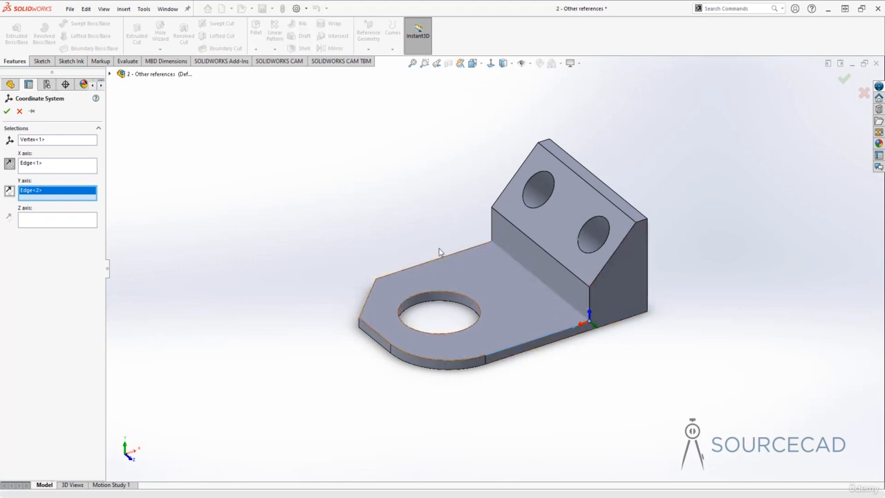
click(7, 111)
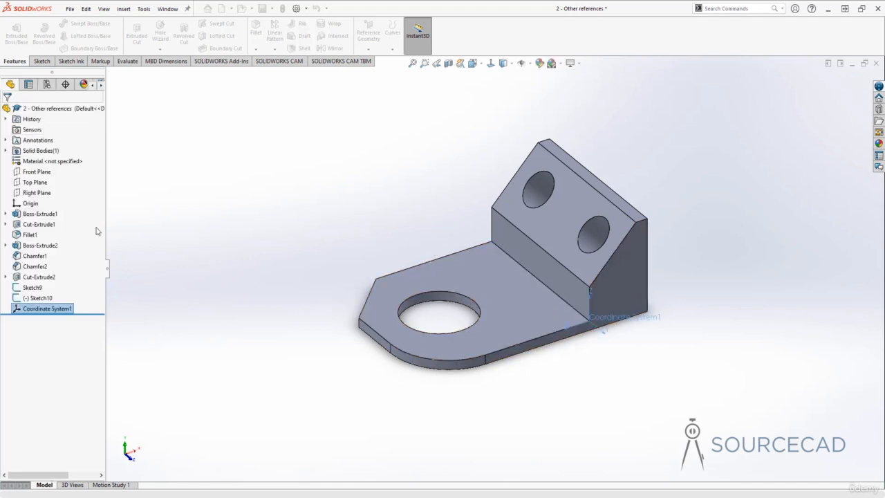
Step: Rename the new coordinate system to "Sample part" in its feature properties
right_click(67, 312)
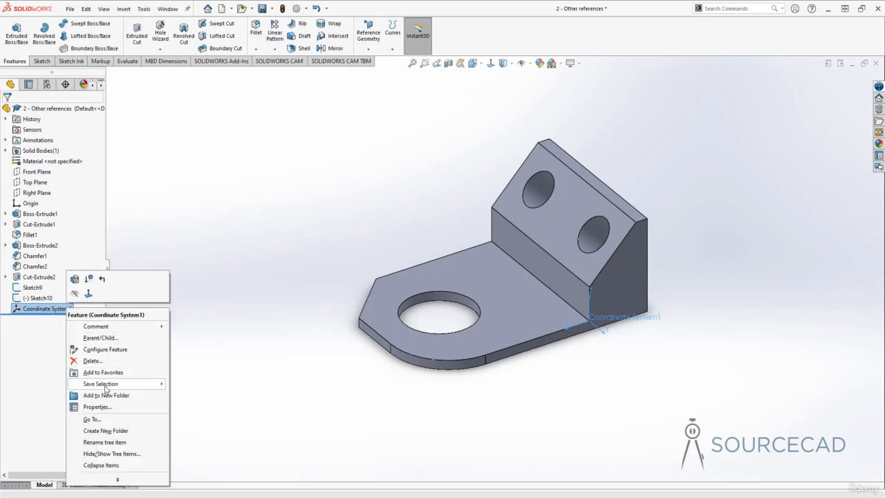
click(97, 407)
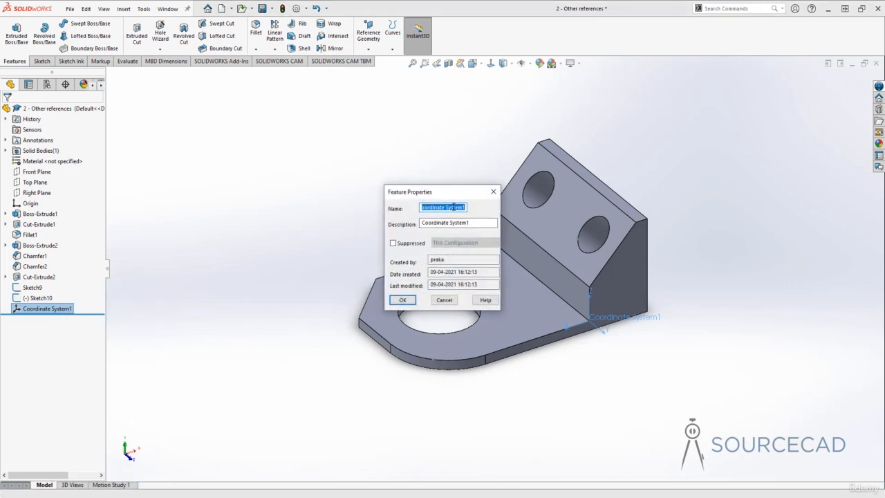
text(Sample part)
click(402, 299)
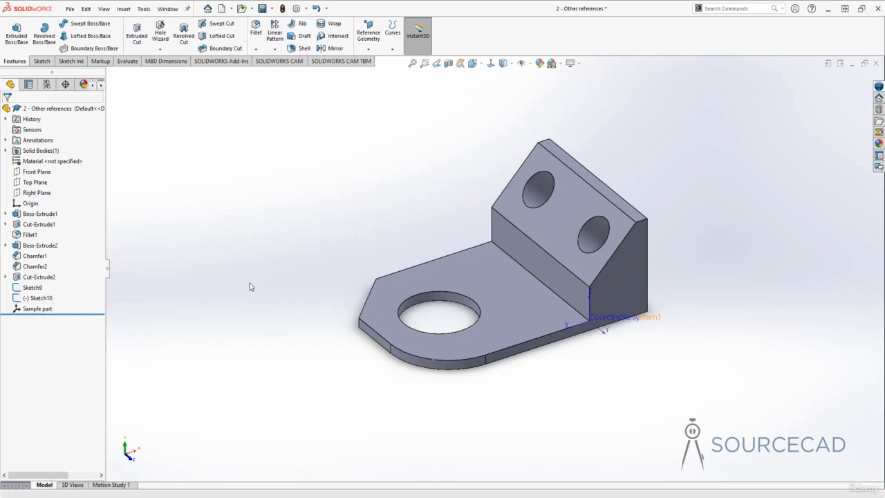
Step: Start saving the part under another format and choose IGES (*.igs) as the file type
click(272, 8)
click(280, 34)
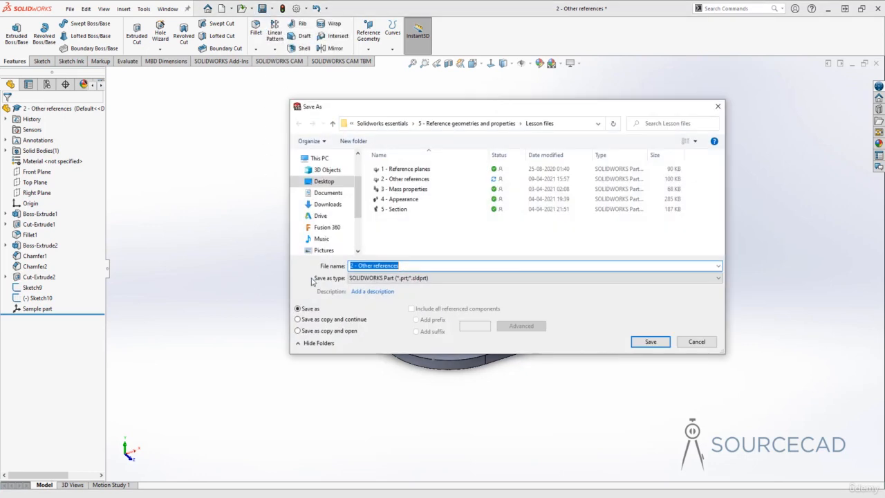
click(384, 278)
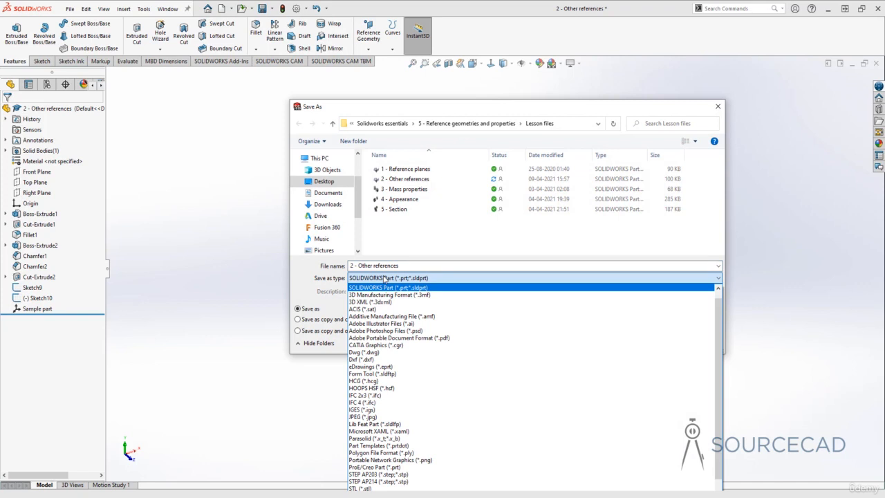
click(387, 409)
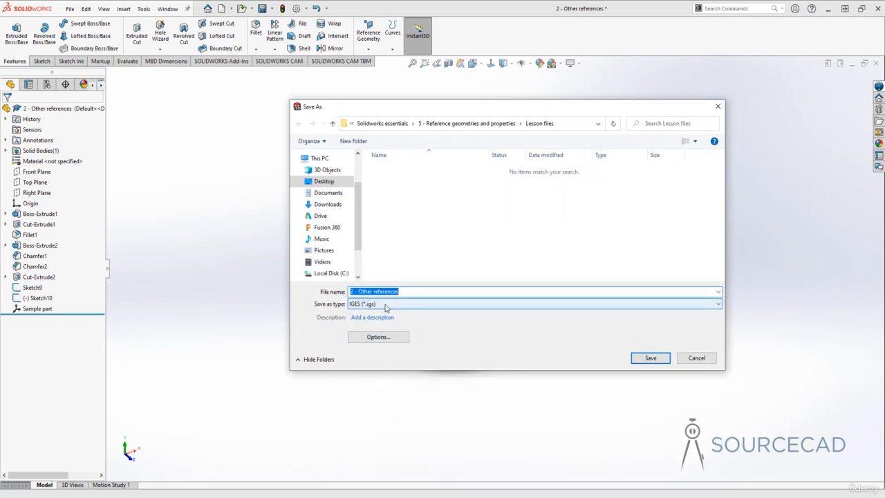
Step: Set the IGES output coordinate system to Sample part and save the export as "2 - Other references"
click(385, 336)
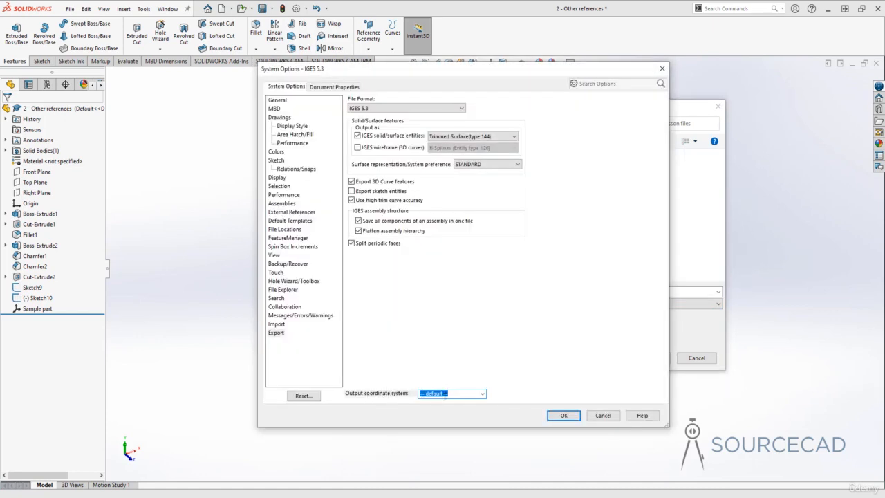
click(482, 394)
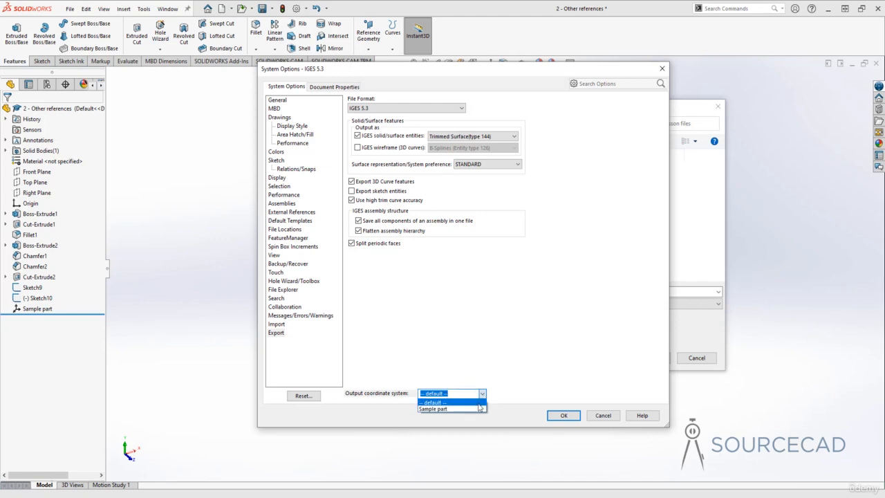
click(472, 409)
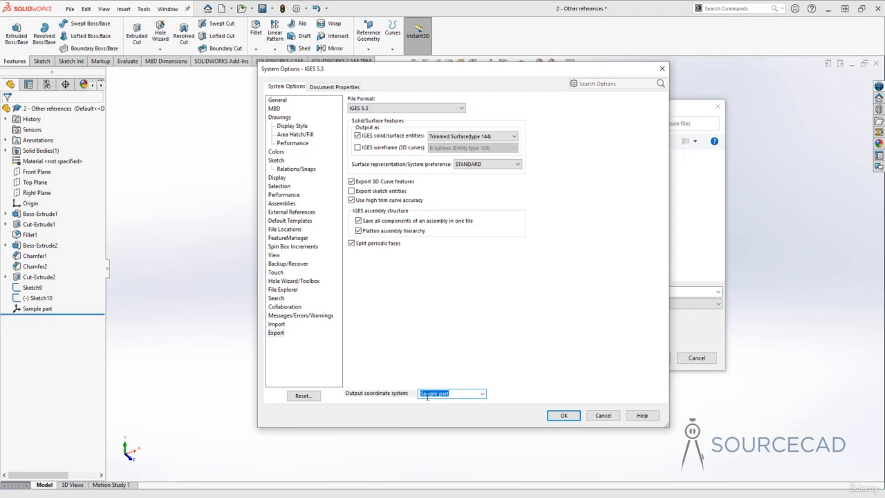
click(558, 416)
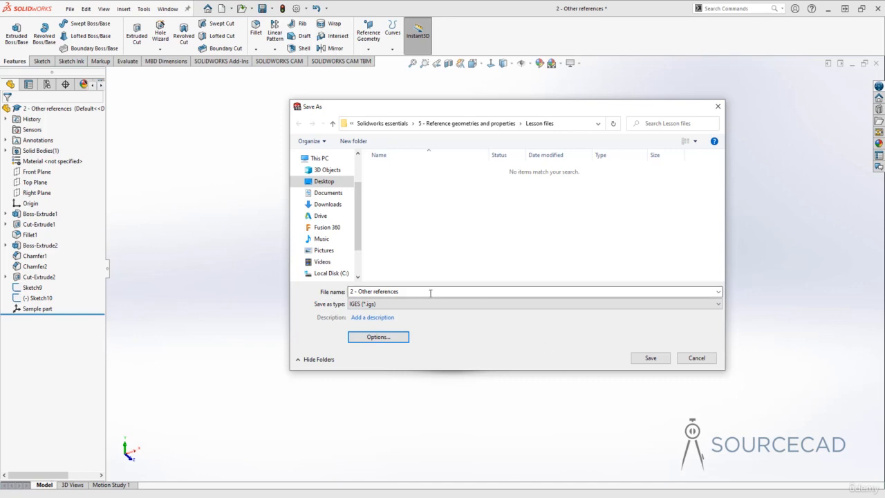
click(650, 358)
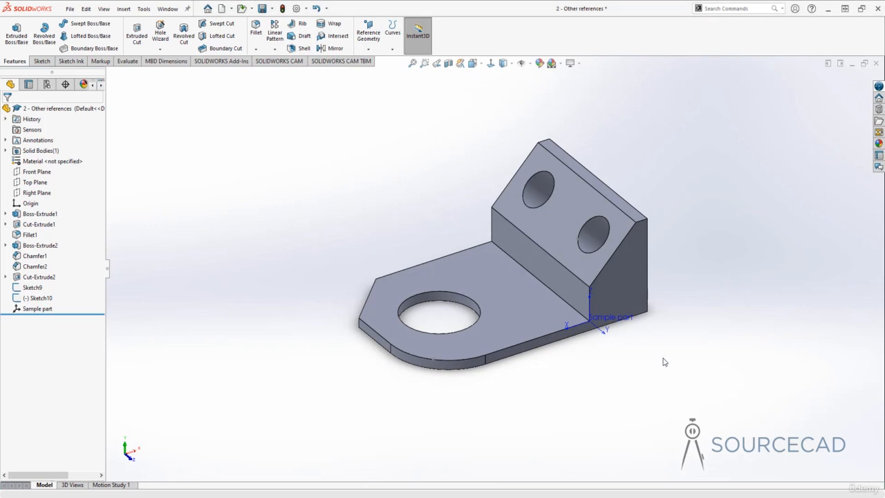